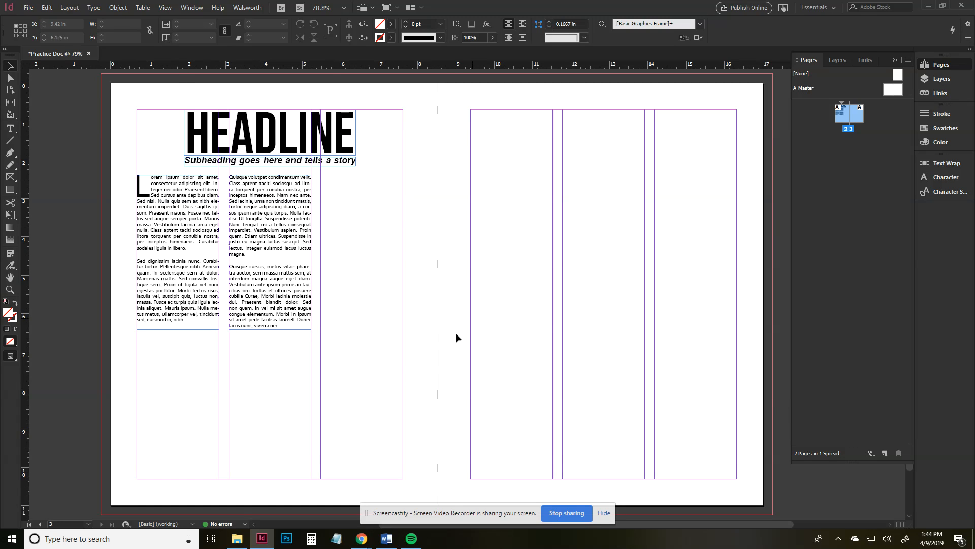
left_click_drag(351, 190, 678, 451)
left_click(272, 295)
left_click_drag(287, 325, 125, 177)
left_click(125, 176)
left_click(9, 65)
left_click_drag(370, 168, 255, 104)
left_click(421, 159)
- Move the headline and subheading together over the two body text columns, to about X 0.76 in, Y 0.76 in
left_click_drag(159, 102, 377, 165)
left_click(301, 97)
left_click(269, 117)
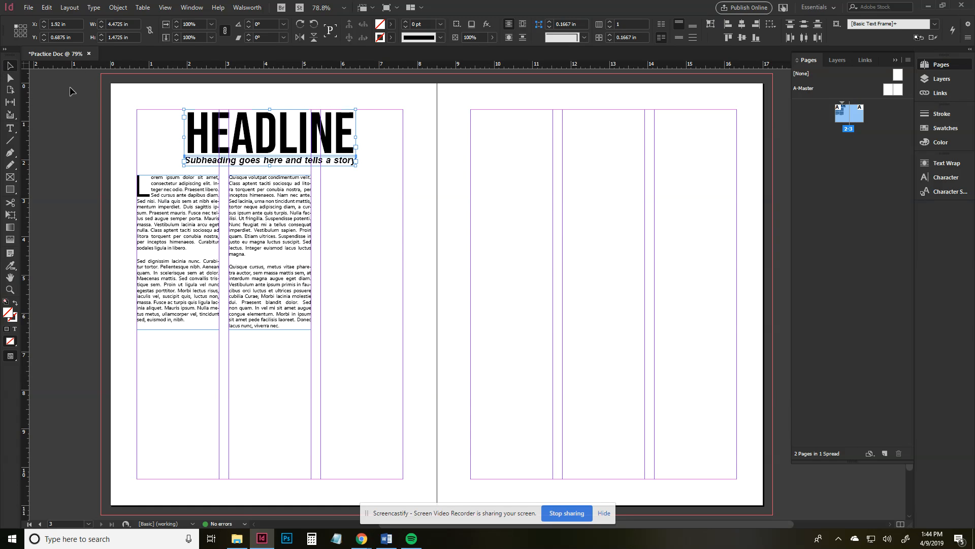
left_click_drag(159, 98, 259, 164)
left_click_drag(312, 141, 271, 143)
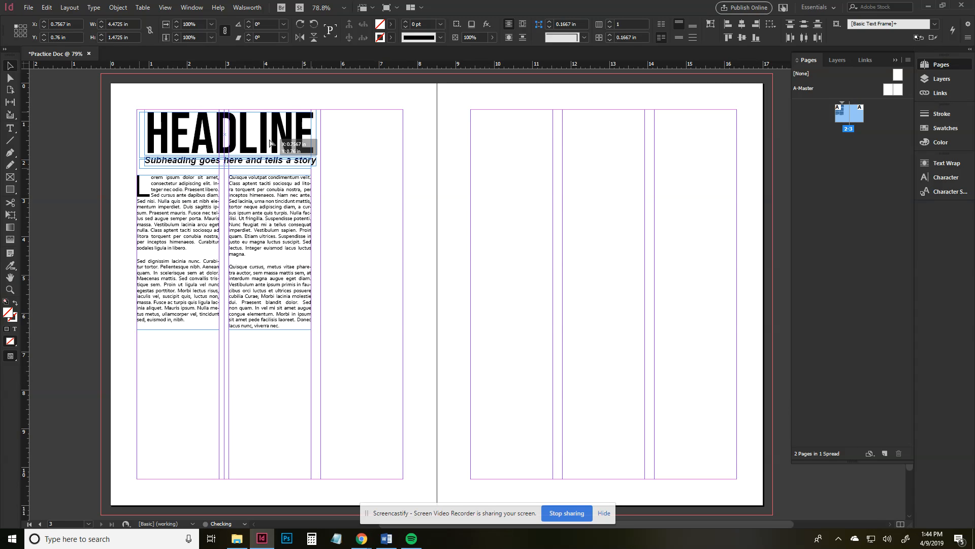
left_click_drag(270, 142, 270, 143)
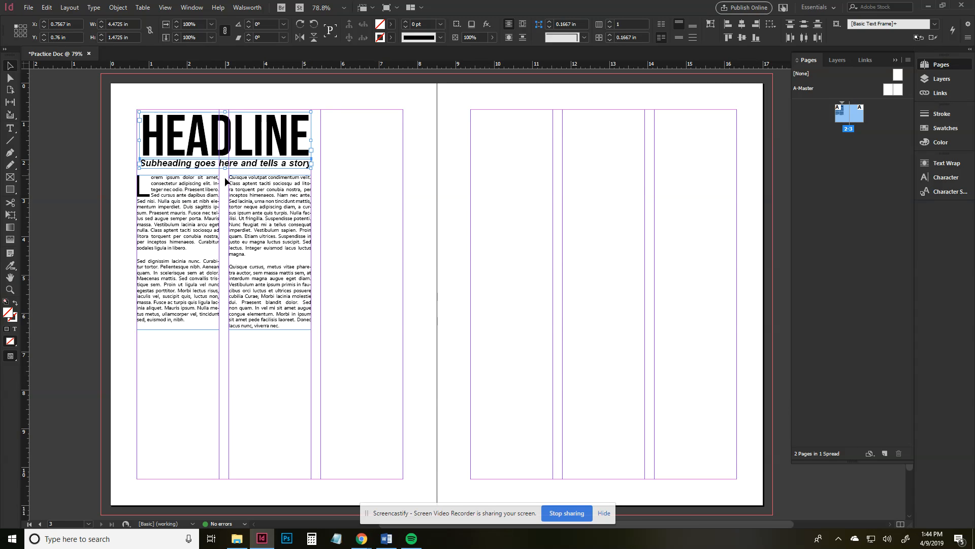
left_click(304, 353)
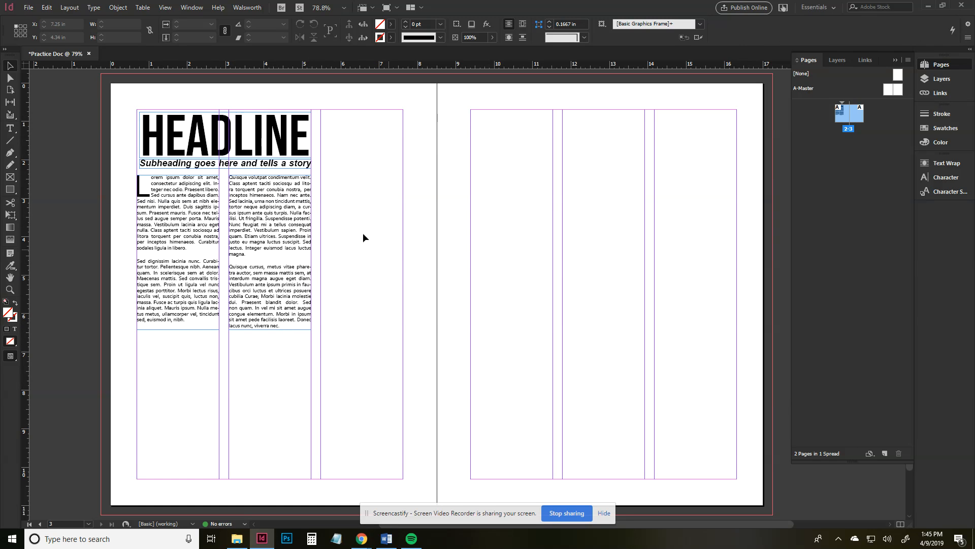
- Move the headline, subheading and both body text frames into the left page's second and third columns, up at the top margin
left_click_drag(345, 354, 273, 151)
left_click(167, 105)
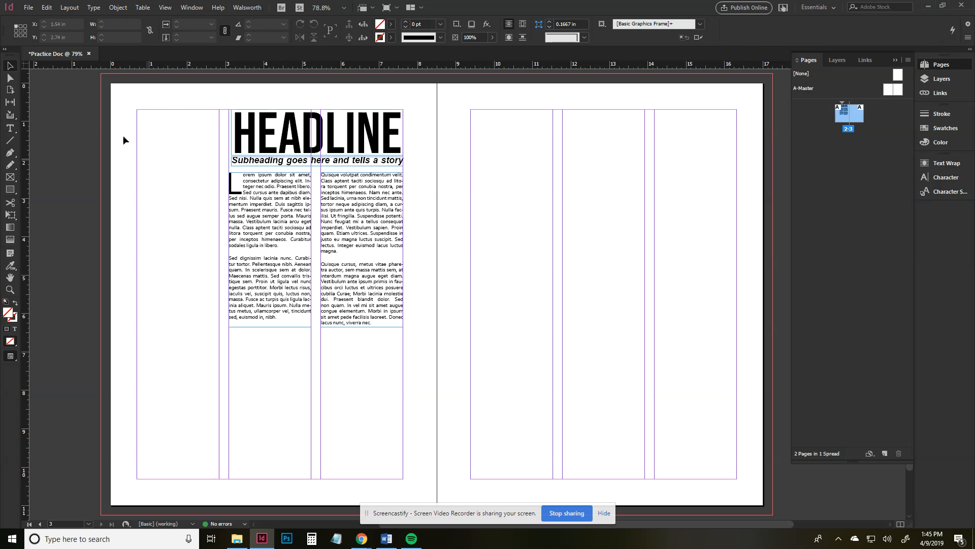
left_click_drag(114, 92, 218, 492)
- Load the GettyImages JPG photo for placing from the subfolder inside the Yearbook network folder
left_click(28, 9)
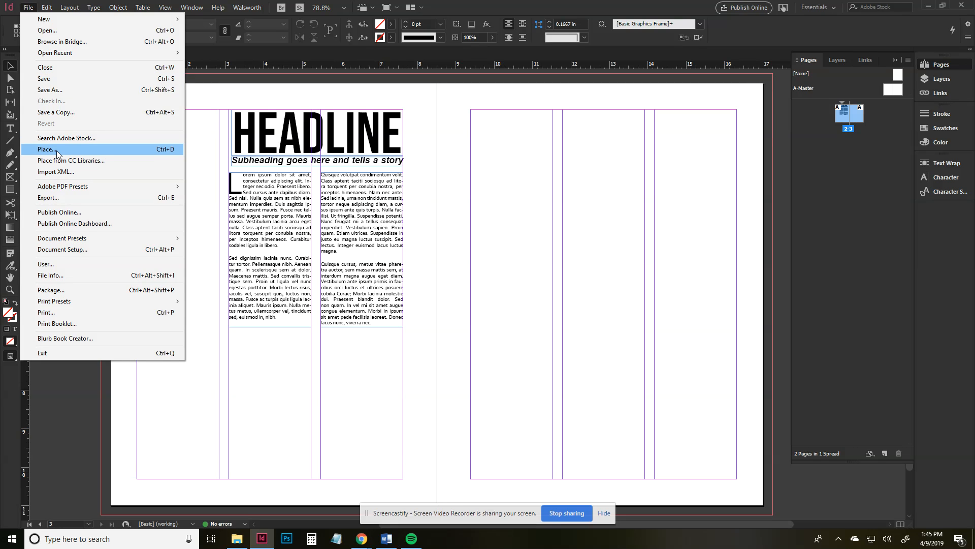
left_click(83, 148)
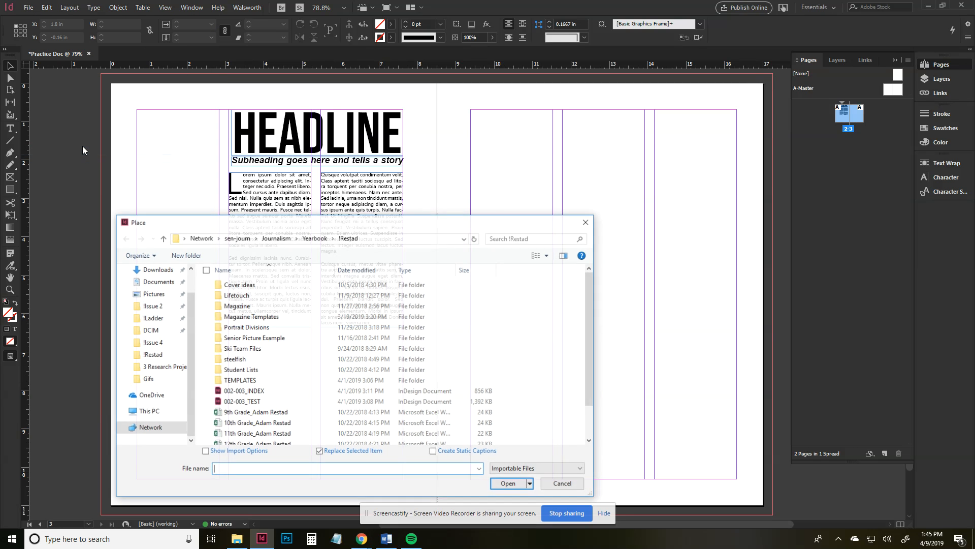
left_click(153, 416)
scroll(269, 386, "down", 3)
left_click(302, 429)
double_click(301, 429)
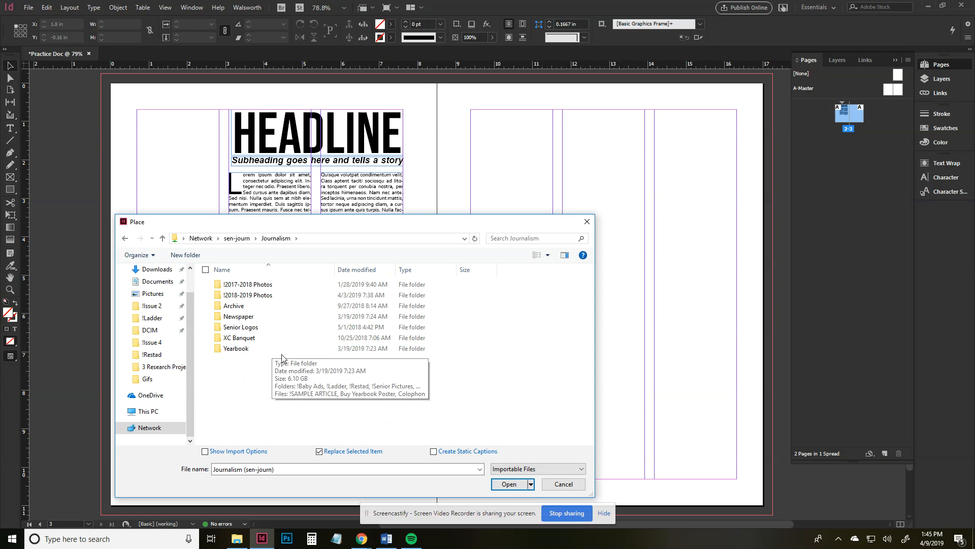
double_click(261, 348)
double_click(260, 307)
scroll(264, 386, "down", 2)
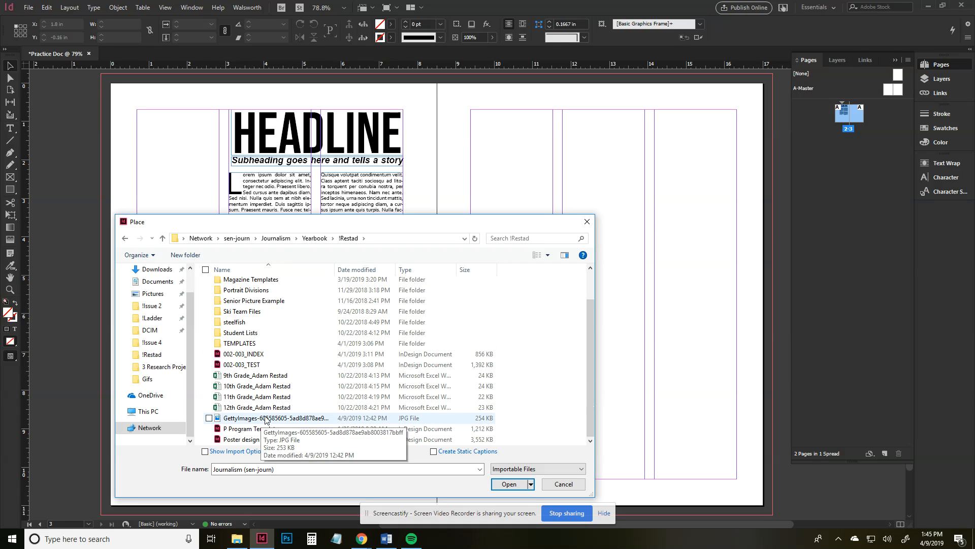
double_click(265, 418)
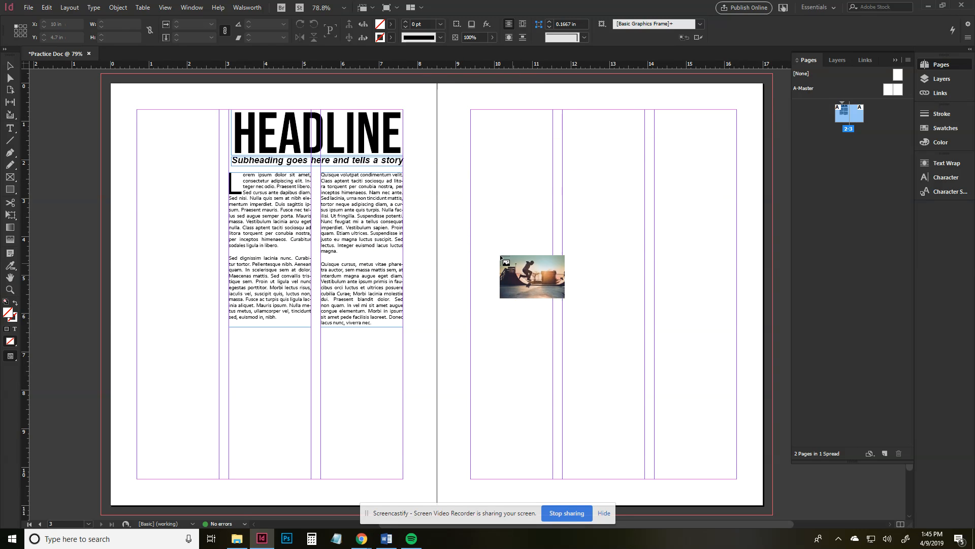
- Place the photo about 6.26 in wide and move it to the right page's left margin, about 2.82 in down
left_click_drag(420, 132, 662, 303)
left_click(567, 328)
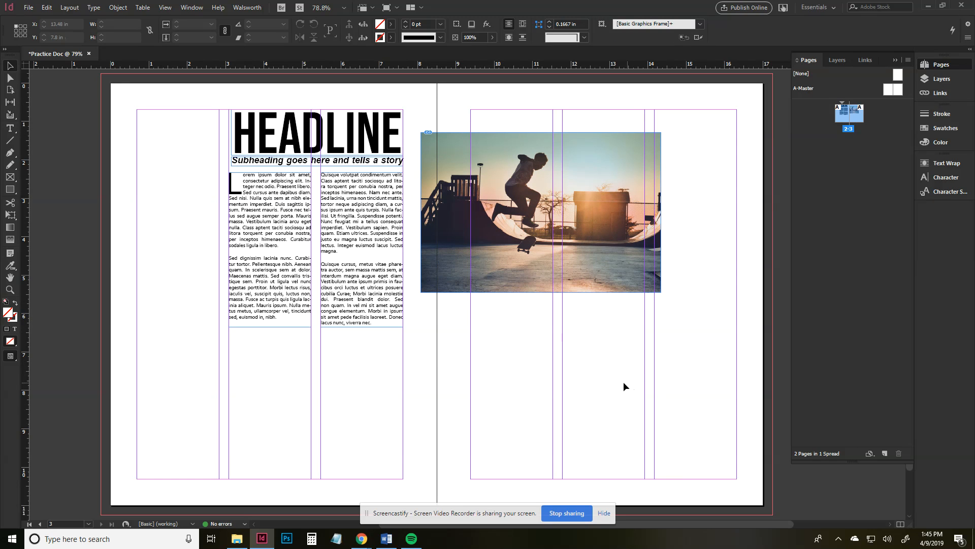
left_click_drag(589, 209, 639, 268)
left_click(608, 433)
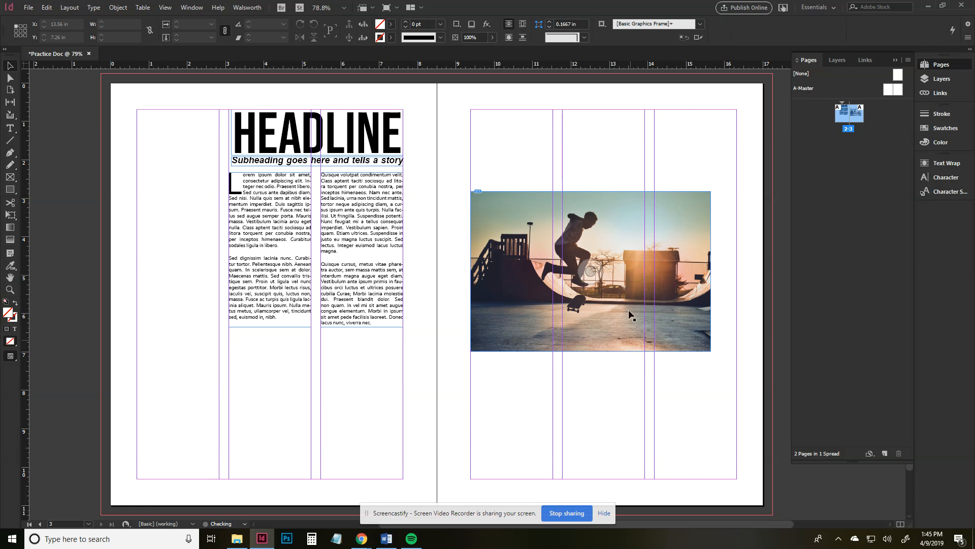
- Try cropping the photo frame tightly around the skateboarder, to about 1.61 by 2.95 in
left_click(528, 217)
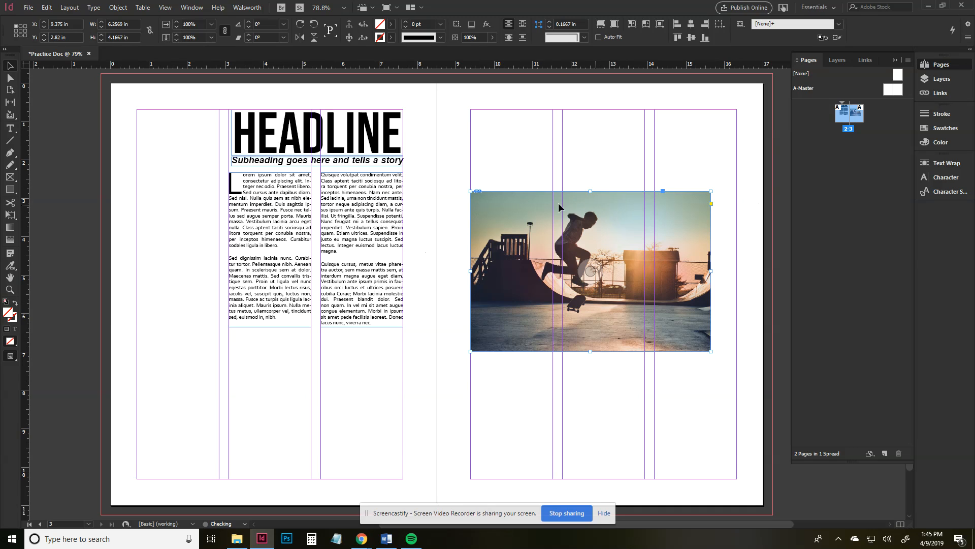
left_click_drag(470, 191, 538, 205)
left_click_drag(710, 351, 598, 317)
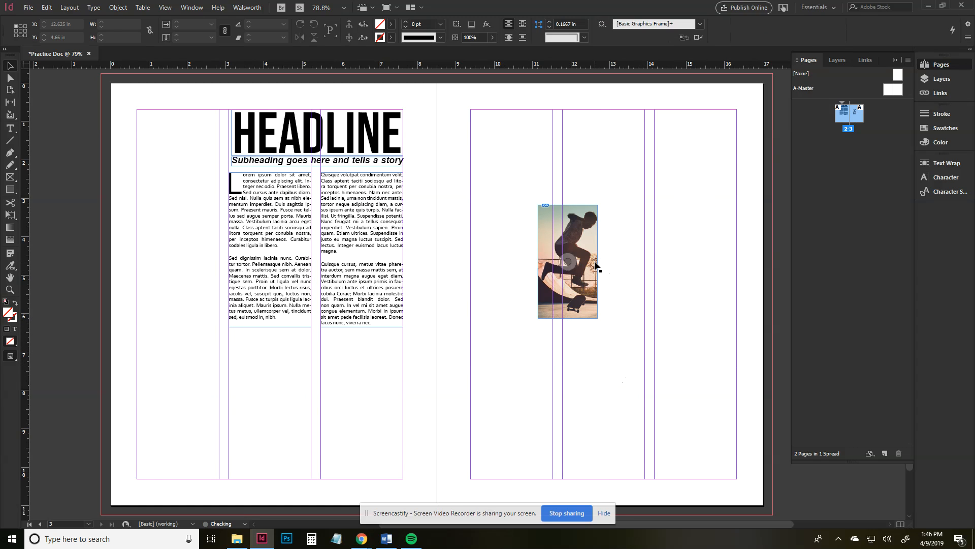
mouse_move(598, 261)
left_mouse_down()
mouse_move(615, 260)
mouse_move(584, 261)
mouse_move(598, 262)
left_mouse_up()
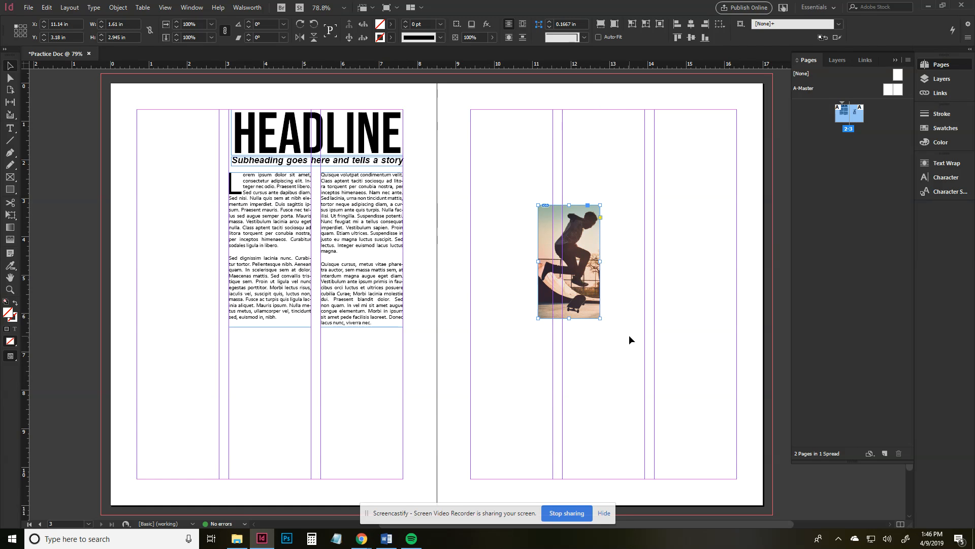
- Undo the cropping of the photo frame and deselect it
key("ctrl+z")
key("ctrl+z")
key("ctrl+z")
key("ctrl+z")
key("ctrl+z")
left_click(593, 409)
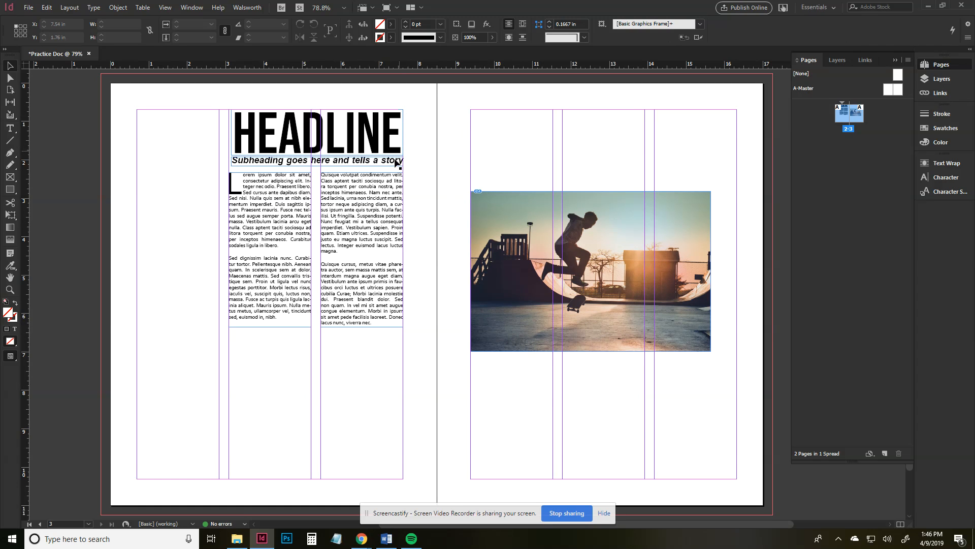
- Move the photo slightly up and crop its frame around the skateboarder to about 2.49 by 3.29 in
mouse_move(638, 232)
left_mouse_down()
mouse_move(675, 162)
mouse_move(638, 217)
left_mouse_up()
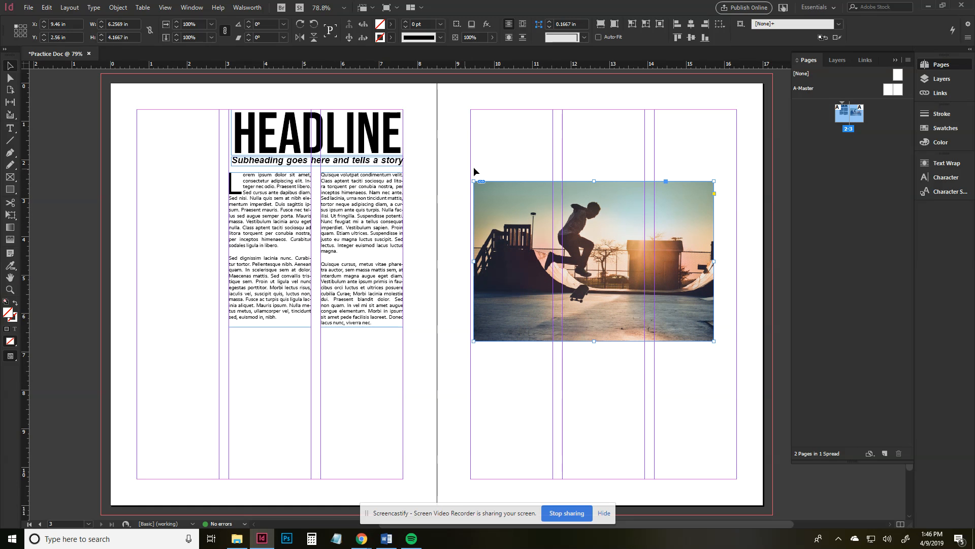
left_click_drag(474, 181, 512, 187)
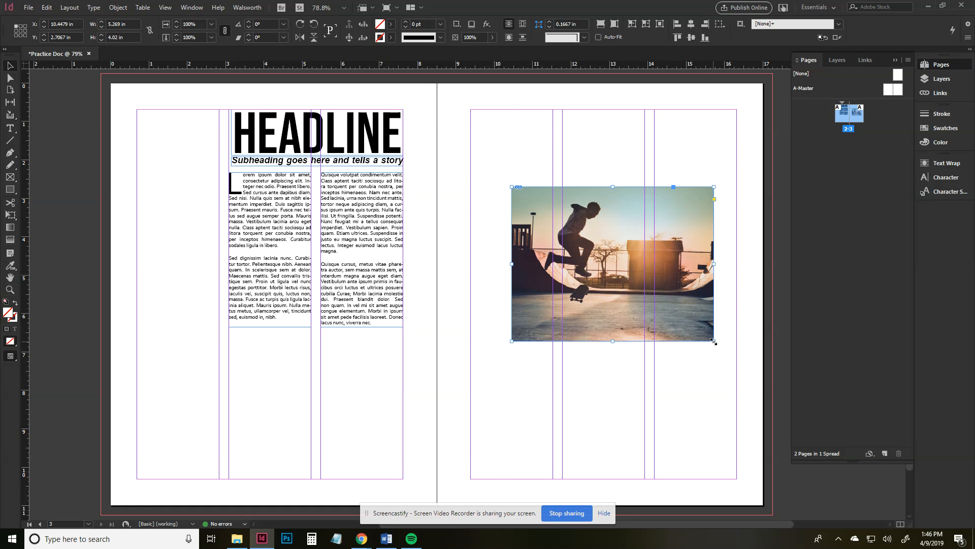
left_click_drag(714, 340, 607, 313)
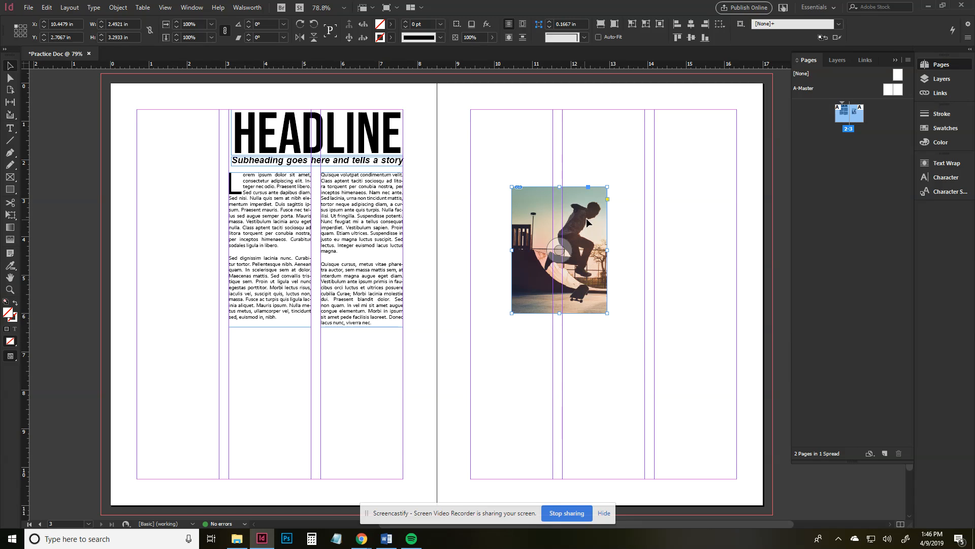
- Shift the image left inside its cropped frame so that the skateboarder sits in the middle
left_click(559, 250)
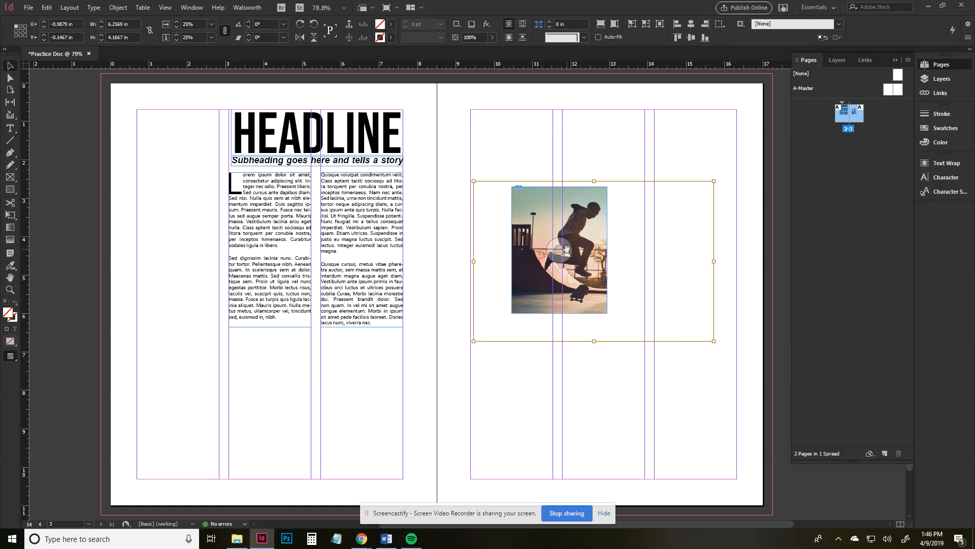
left_click_drag(566, 249, 547, 249)
left_click(755, 269)
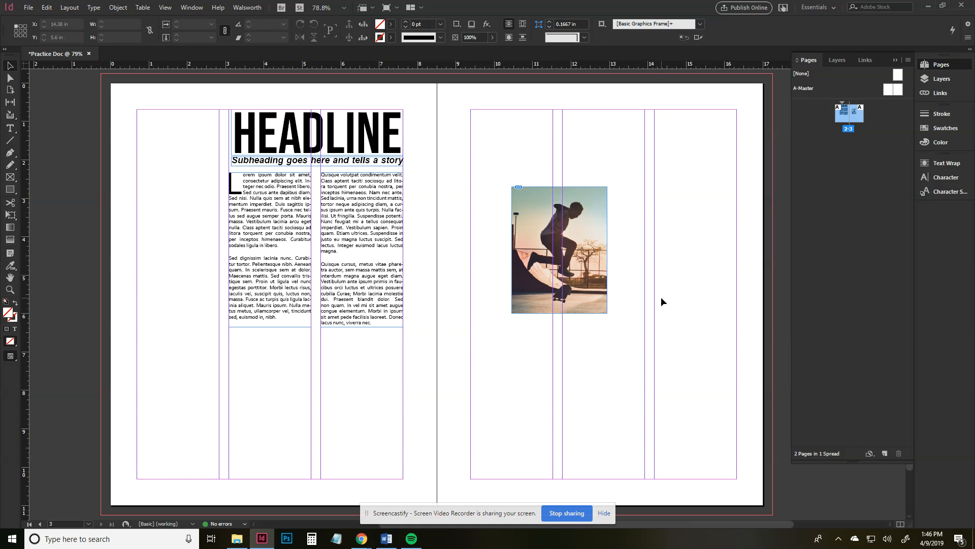
- Move the cropped photo to the left page's upper-left bleed corner, at X -0.25 in, Y -0.25 in
left_click(597, 238)
left_click_drag(600, 281, 189, 192)
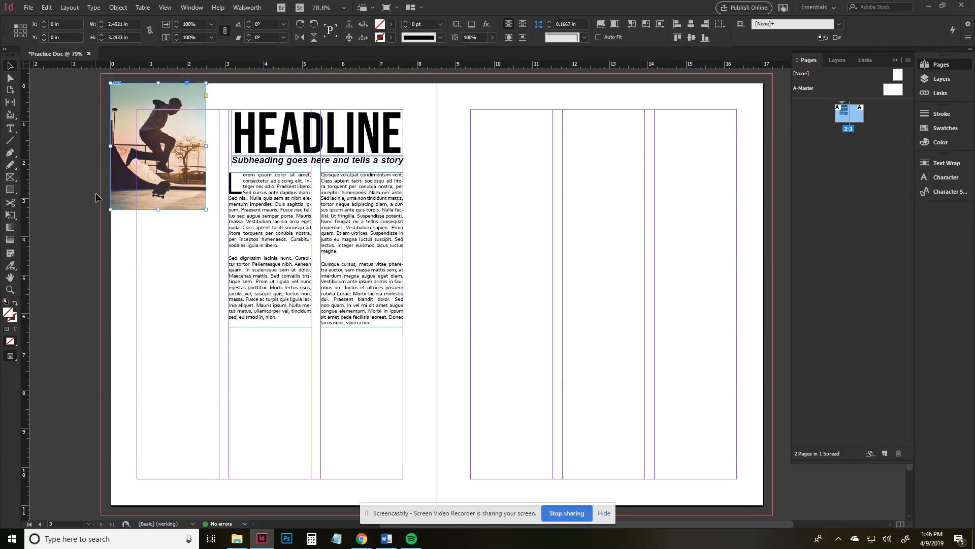
left_click_drag(191, 187, 183, 182)
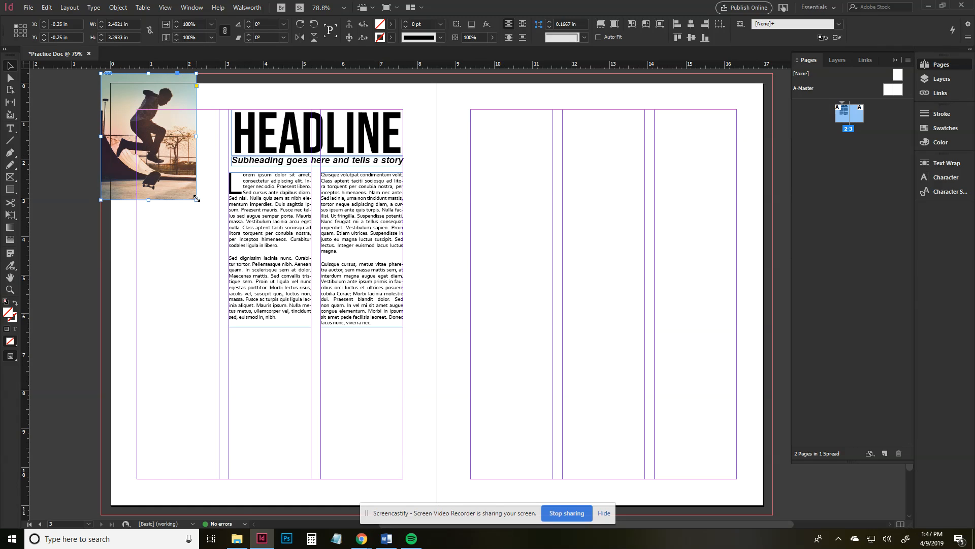
- Extend the photo frame to the first column's right edge and the bottom bleed, 3.0833 by 11.5 in, and select the image inside
left_click_drag(196, 198, 218, 224)
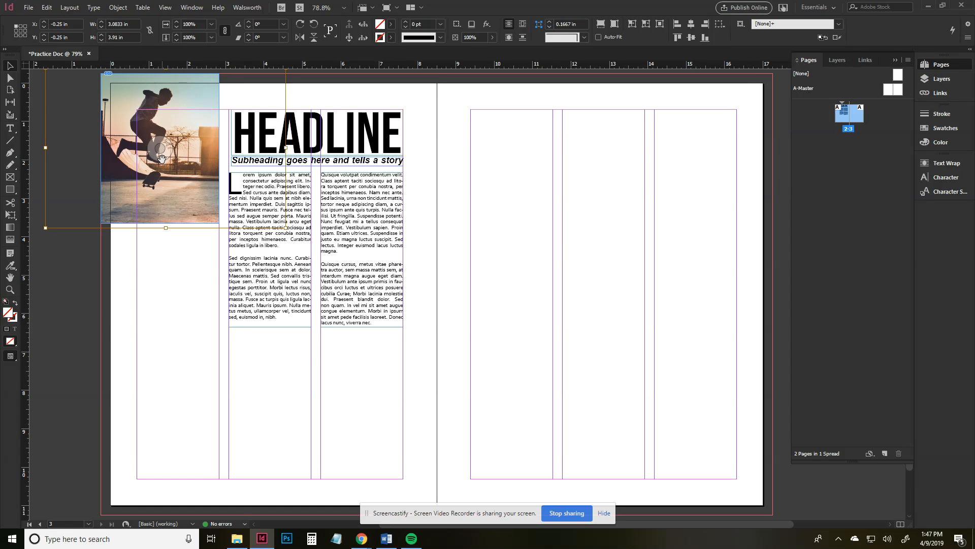
left_click_drag(161, 224, 175, 312)
scroll(174, 320, "down", 2)
key("ctrl+minus")
key("ctrl+minus")
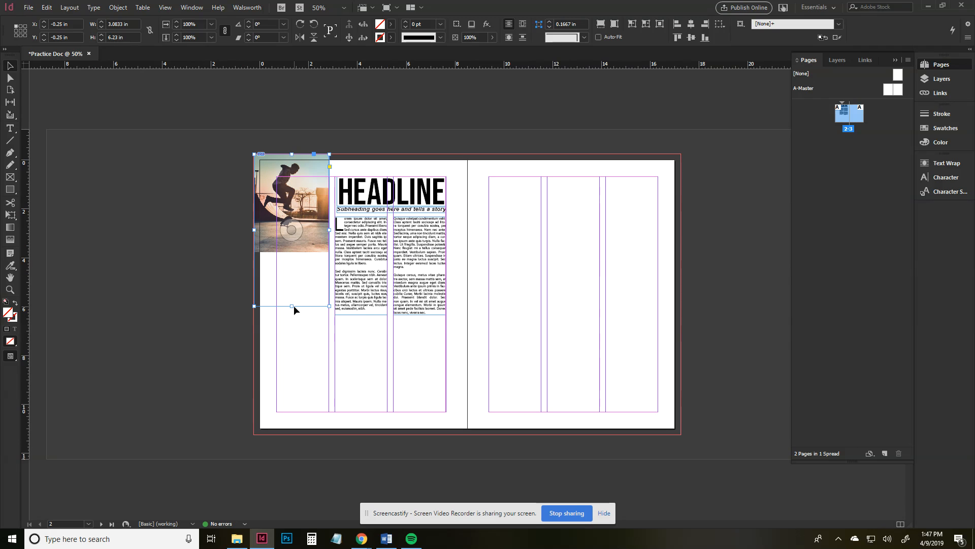
key("ctrl+equal")
key("ctrl+equal")
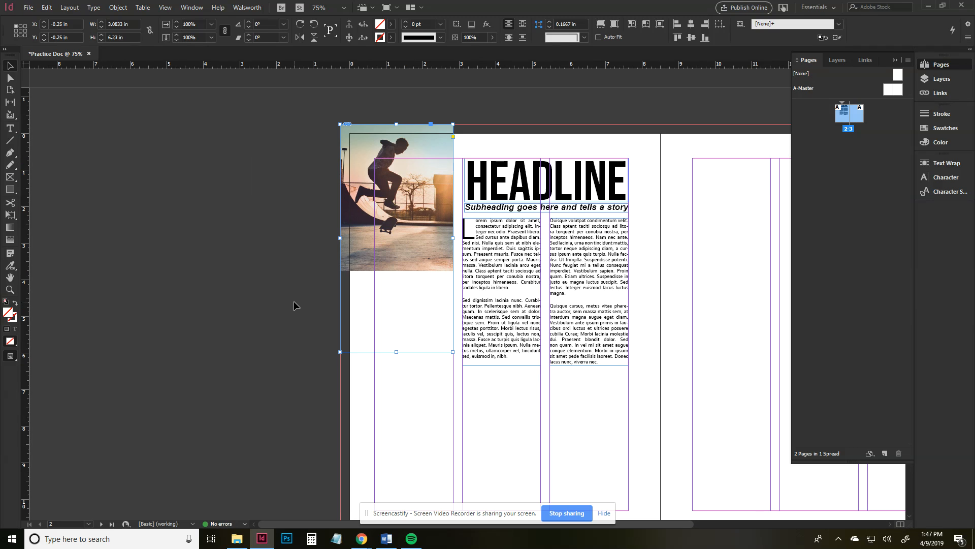
key("ctrl+minus")
key("ctrl+minus")
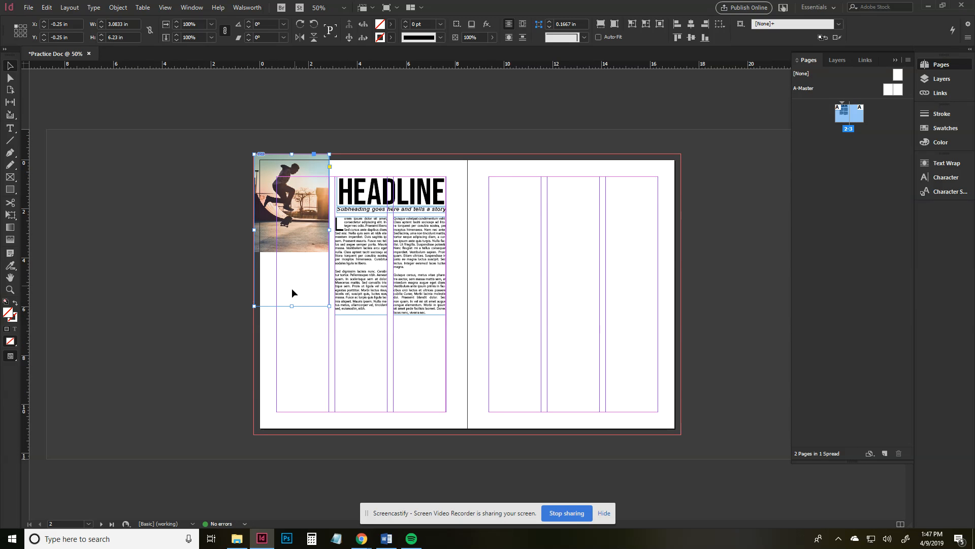
left_click_drag(293, 305, 293, 435)
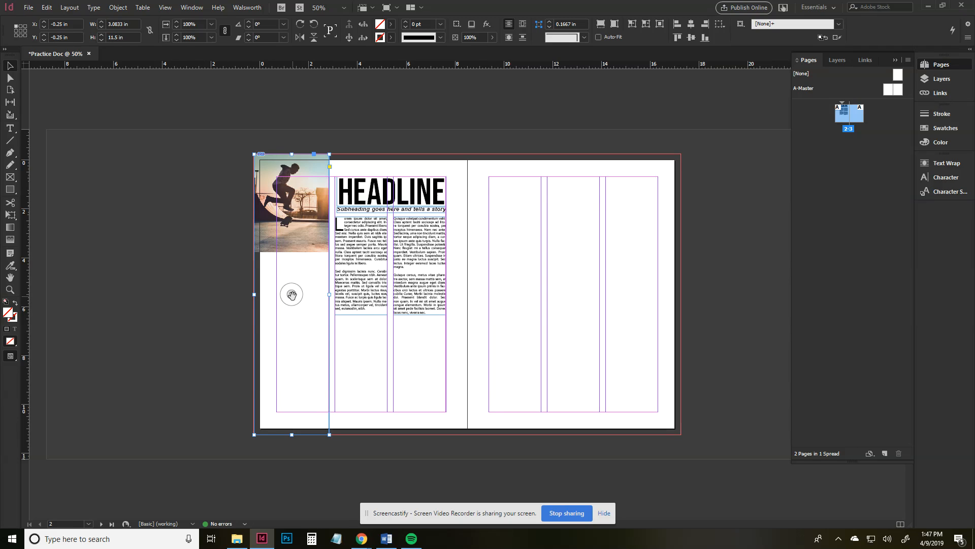
left_click(291, 295)
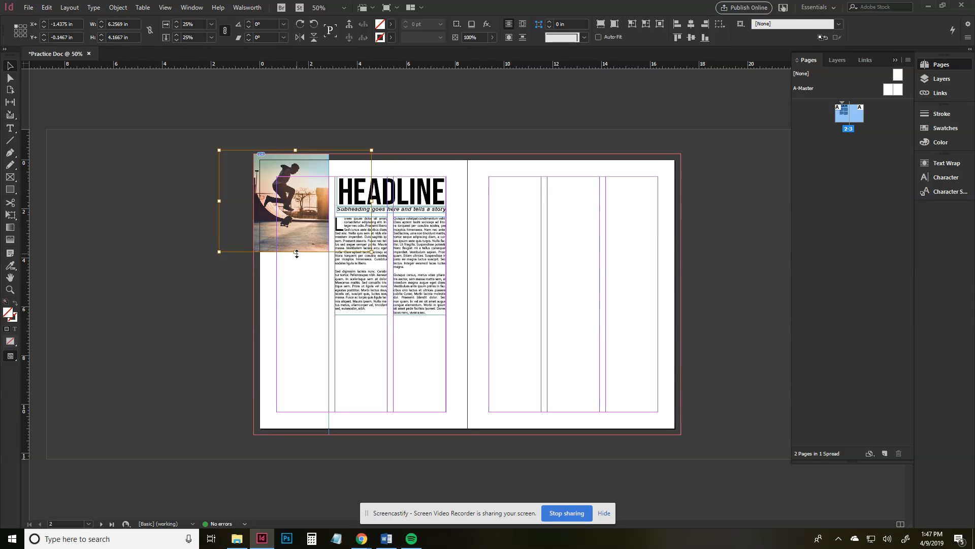
- Try stretching the image non-proportionally, first vertically and then horizontally, undoing each stretch
left_click_drag(297, 252, 295, 434)
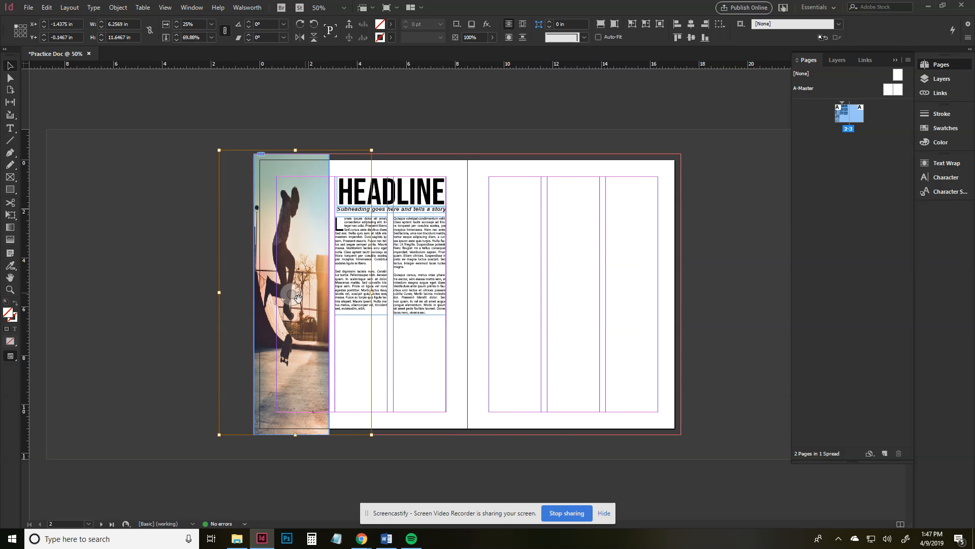
key("ctrl+z")
left_click_drag(370, 201, 544, 200)
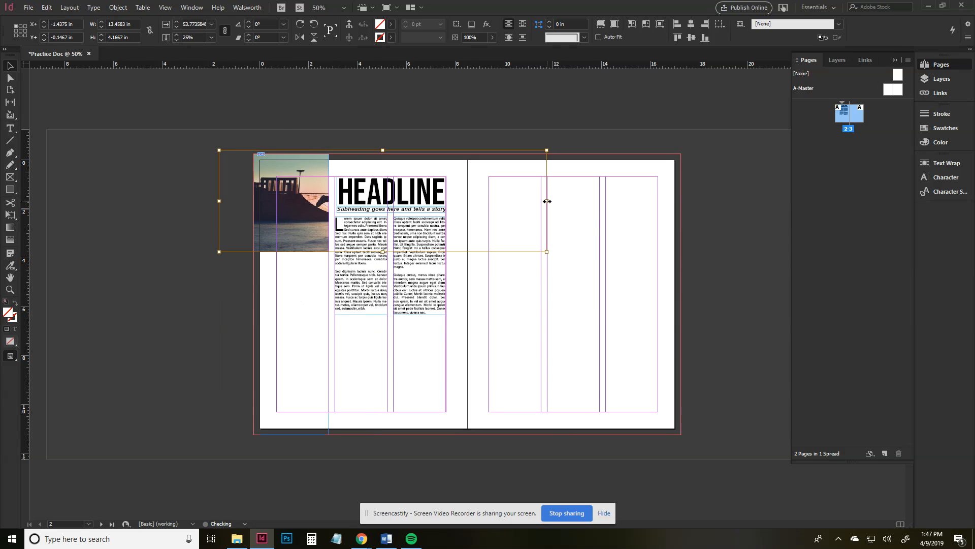
left_click_drag(219, 201, 72, 221)
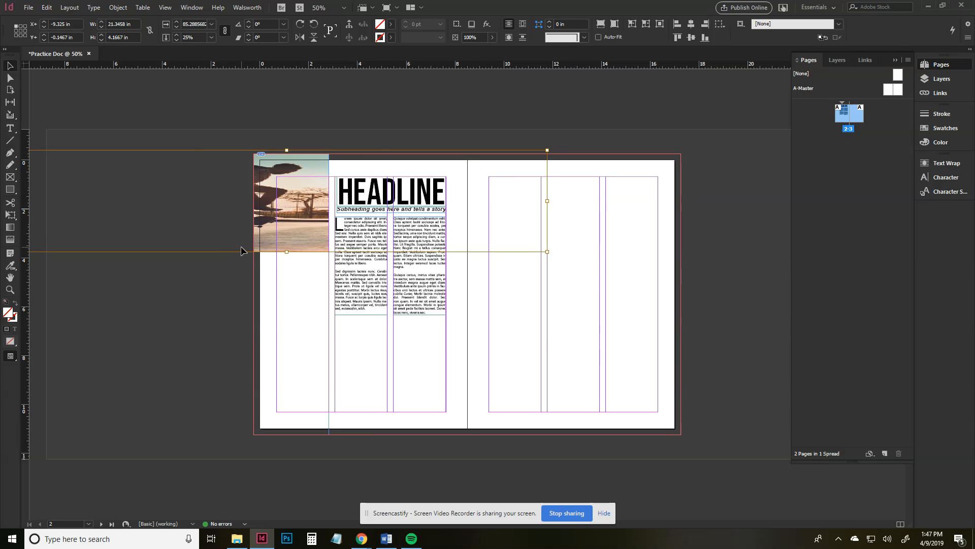
key("ctrl+z")
key("ctrl+z")
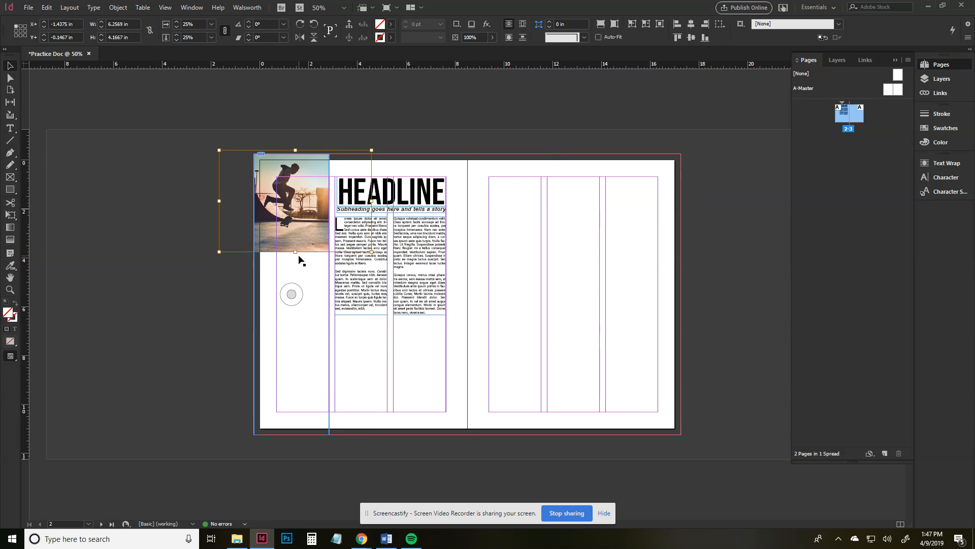
- Scale the image proportionally to about 69.88% to fill the tall frame, and nudge it right to fit the skateboarder in
left_click_drag(295, 252, 307, 430)
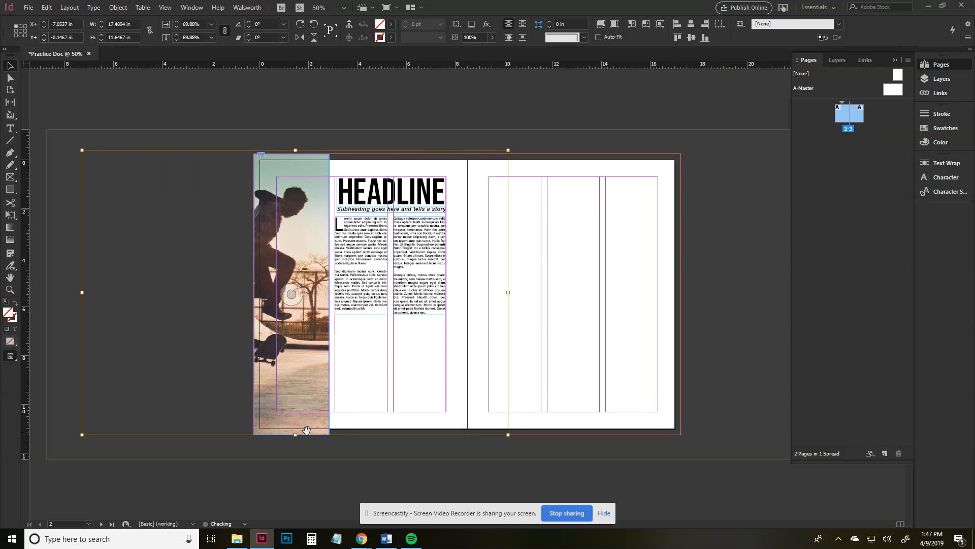
key("shift+Right")
key("shift+Right")
key("shift+Right")
key("shift+Right")
key("shift+Right")
key("shift+Right")
key("shift+Left")
key("shift+Left")
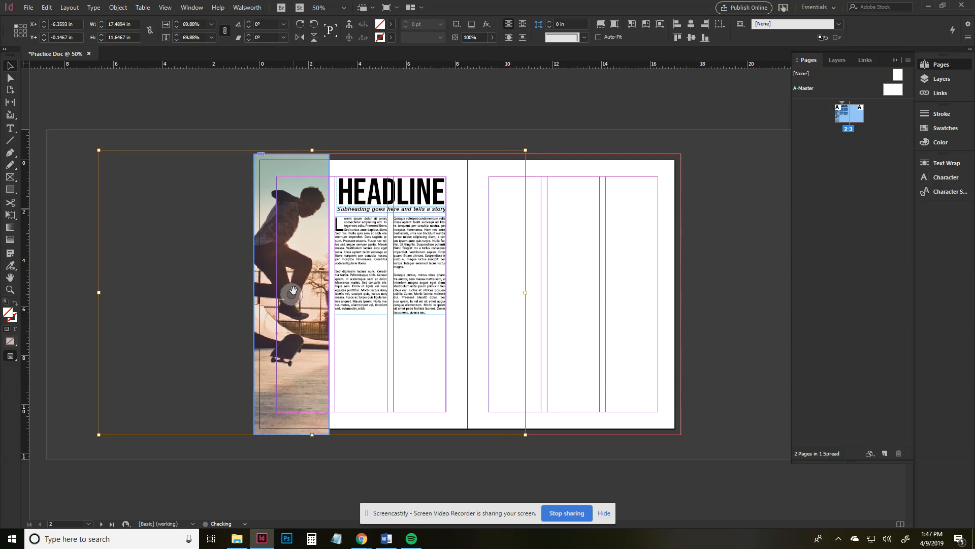
- Deselect the photo and preview the spread full screen without guides, at a closer view of the layout
left_click(598, 227)
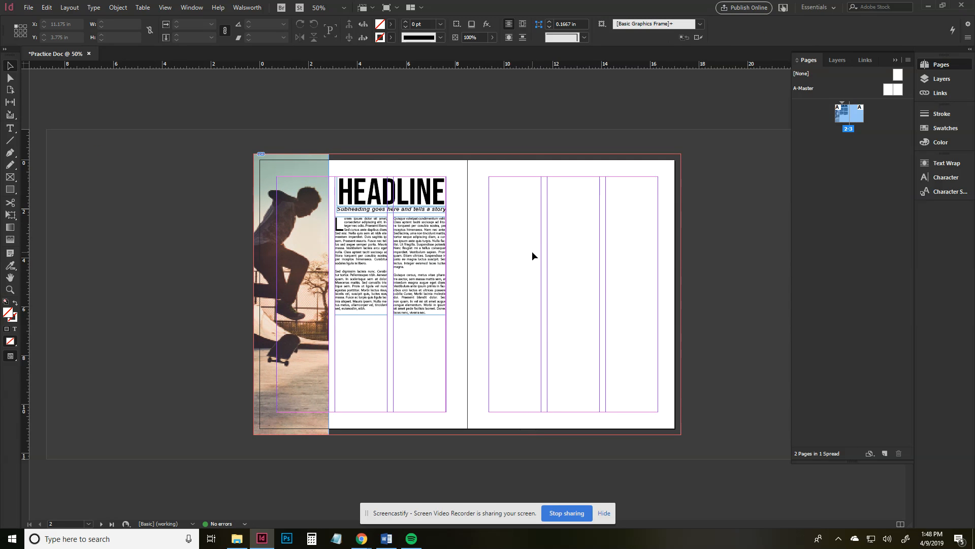
key("ctrl+equal")
key("shift+w")
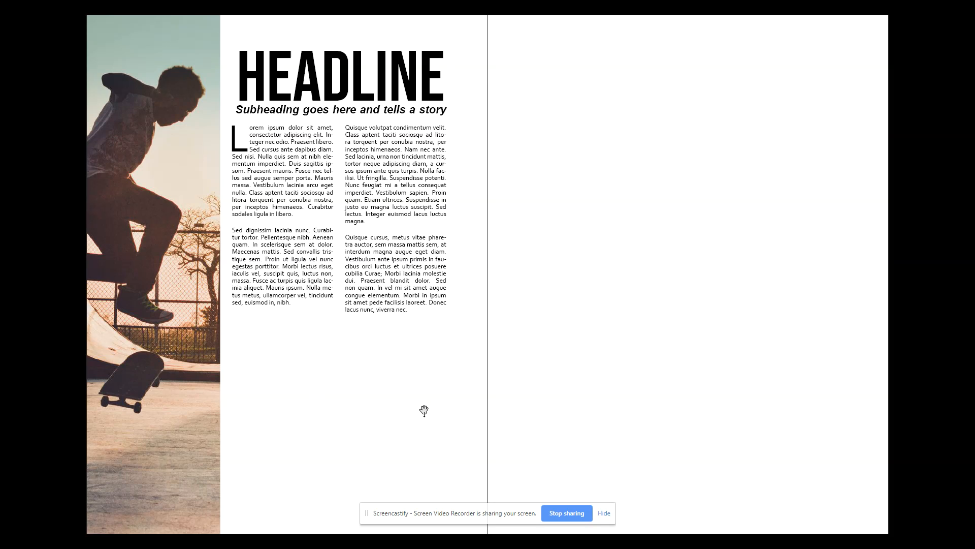
key("Escape")
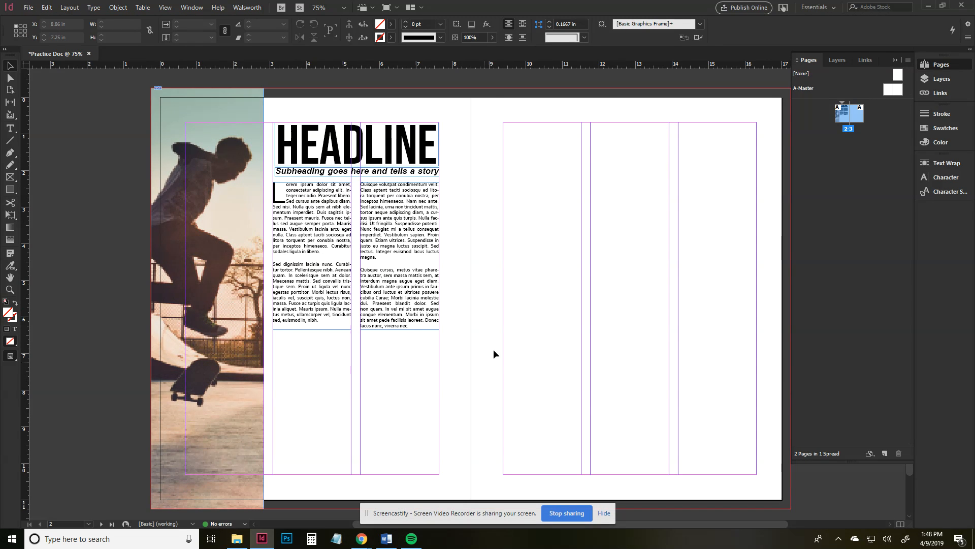
- Move the headline, subheading and both story columns down the left page to Y 2.67 in, and preview the spread
left_click(314, 223)
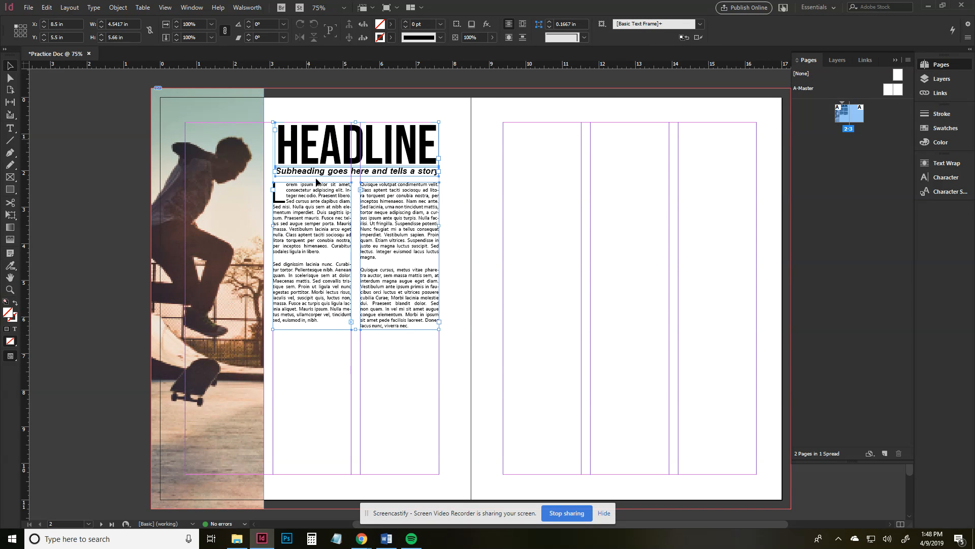
left_click_drag(315, 224, 316, 270)
left_click(520, 216)
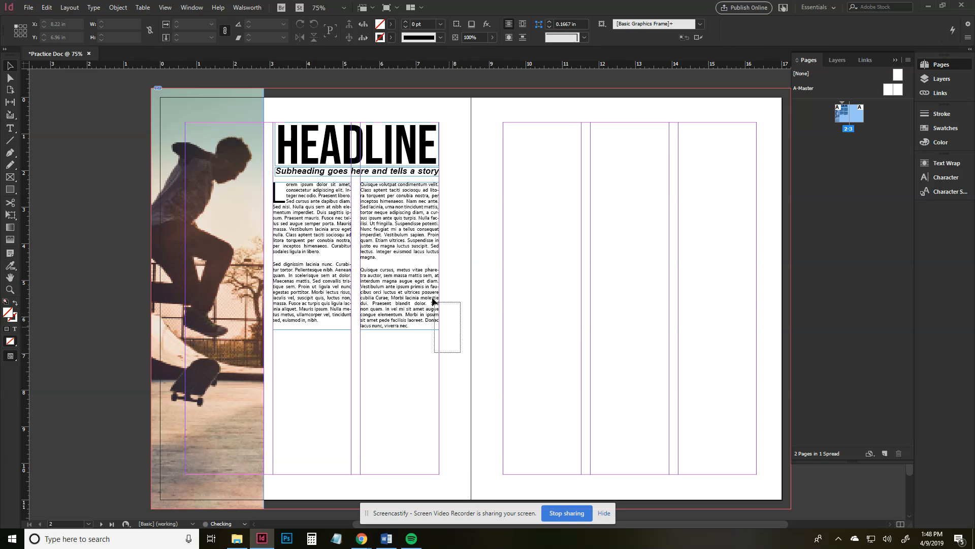
left_click_drag(331, 151, 391, 321)
left_click(289, 99)
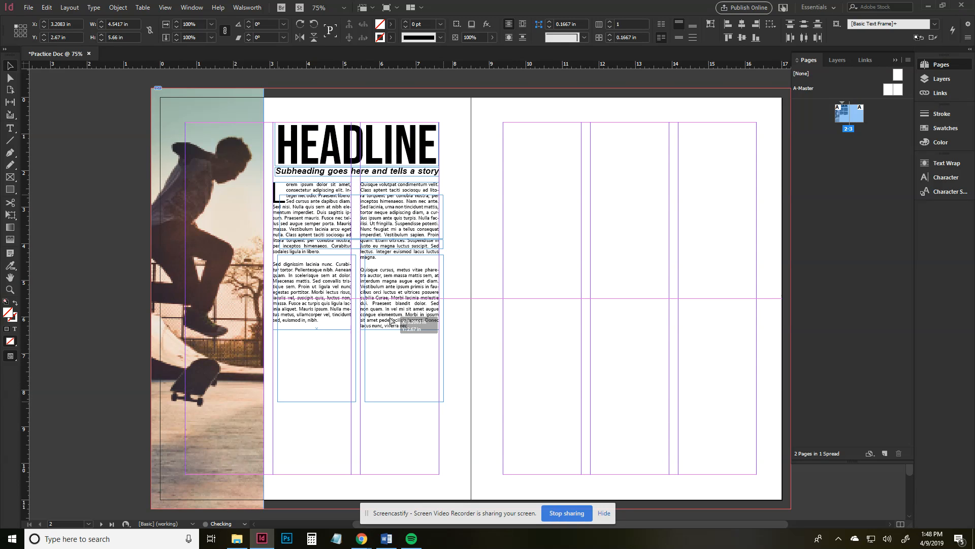
left_click_drag(390, 321, 406, 306)
left_click(572, 291)
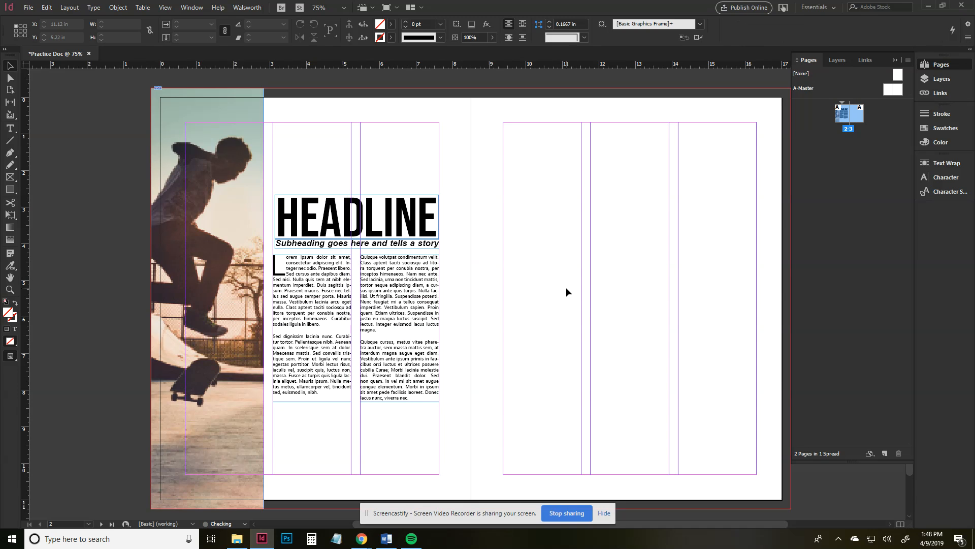
key("shift+w")
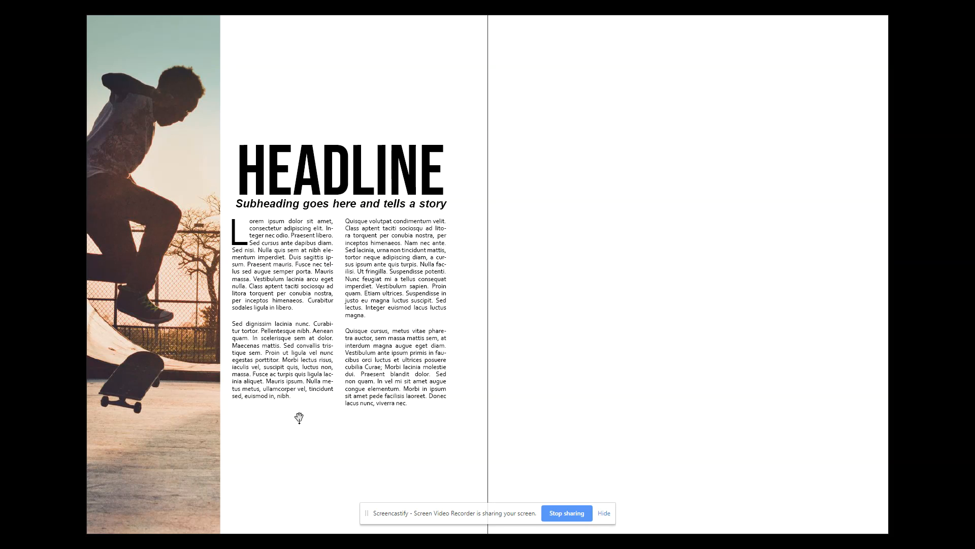
key("Escape")
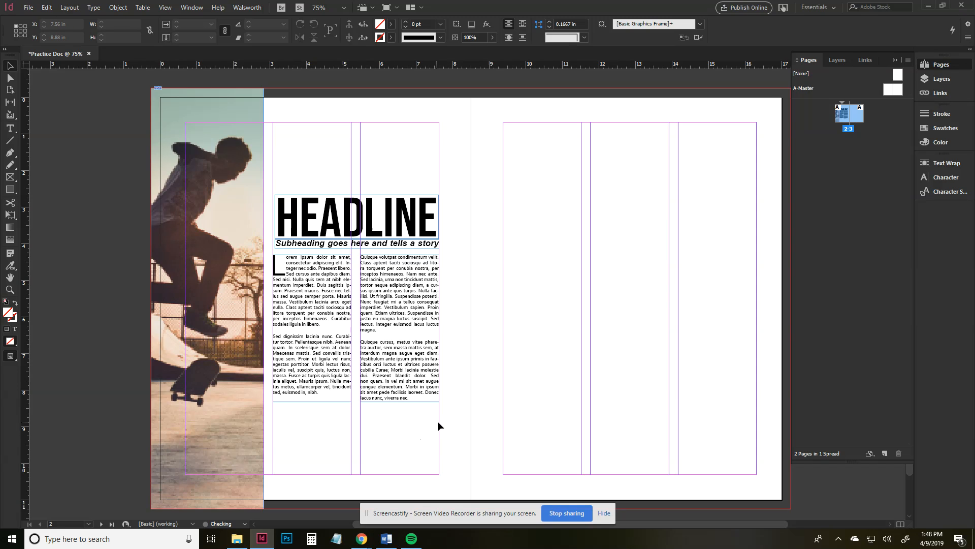
- Move the headline, subheading and story frames onto the right page's two outer columns, at X 11.7708 in, Y 2.67 in
left_click_drag(452, 422, 361, 183)
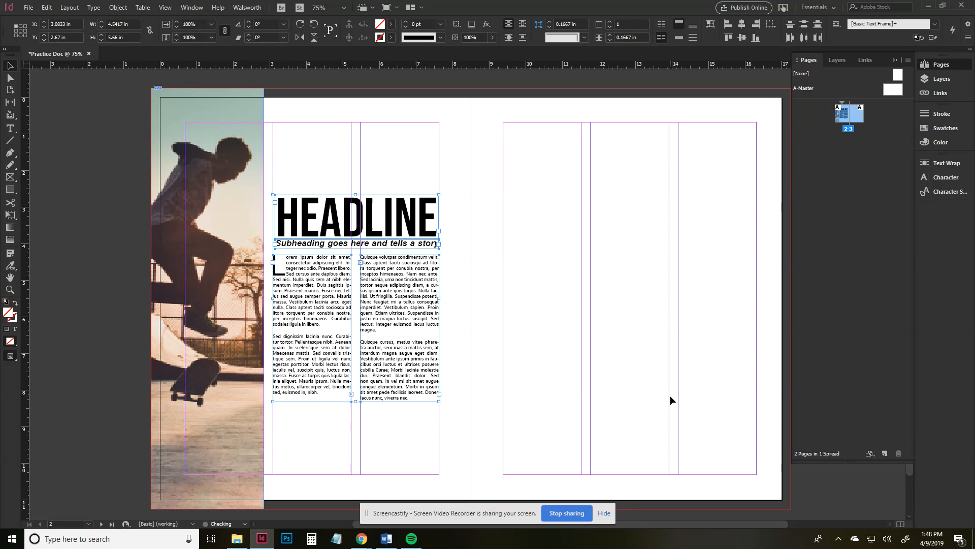
left_click_drag(306, 213, 618, 212)
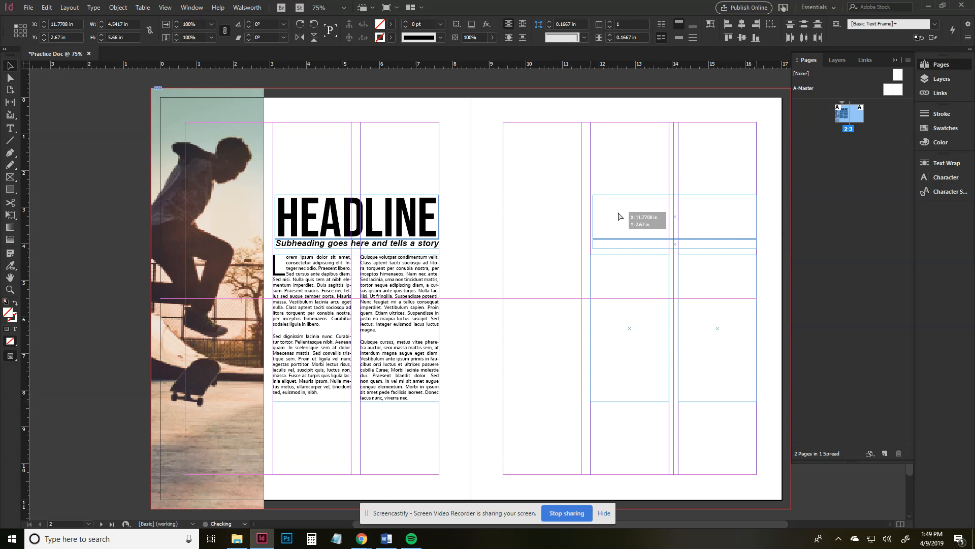
left_click_drag(618, 217, 619, 217)
- Widen the photo frame to 11.7708 in, ending at the right page's first column edge, and slide the image right inside it
left_click(229, 312)
left_click_drag(263, 296, 582, 296)
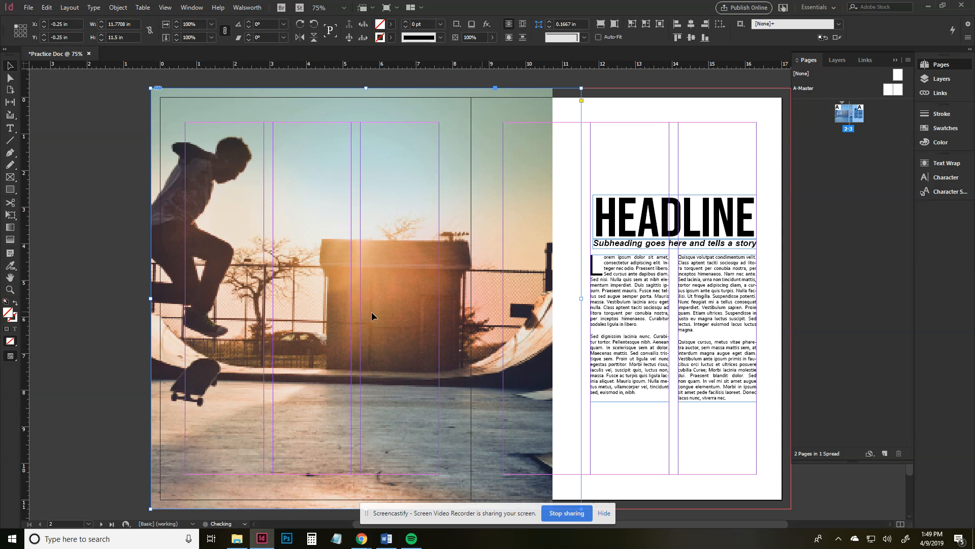
left_click_drag(369, 299, 517, 299)
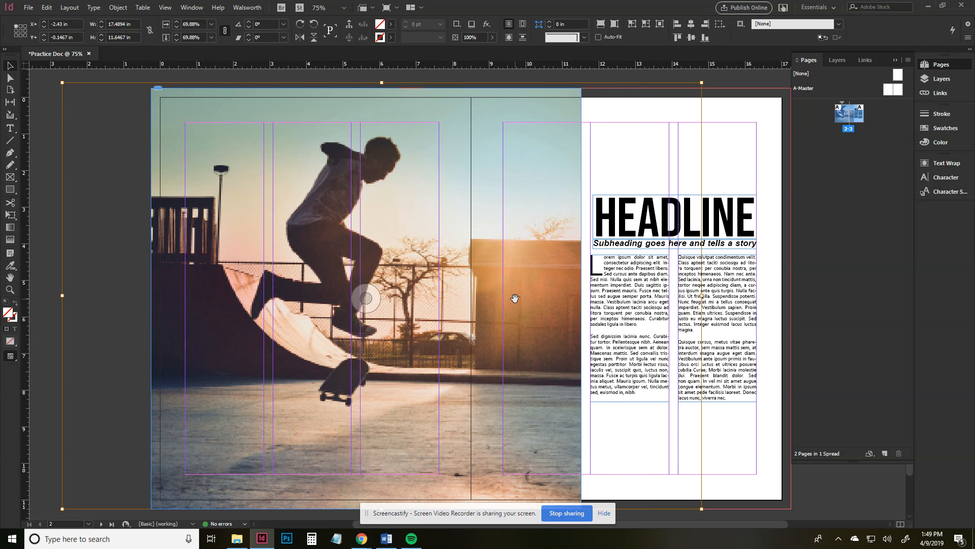
left_click_drag(354, 303, 498, 303)
- Shift the image left inside its frame to X -4.0256 in, keeping the whole skateboarder on the left page
key("shift+Left")
key("shift+Left")
key("shift+Left")
key("shift+Left")
key("shift+Left")
key("shift+Left")
key("shift+Left")
key("shift+Left")
key("shift+Left")
key("shift+Left")
key("shift+Left")
key("shift+Left")
key("shift+Left")
key("shift+Left")
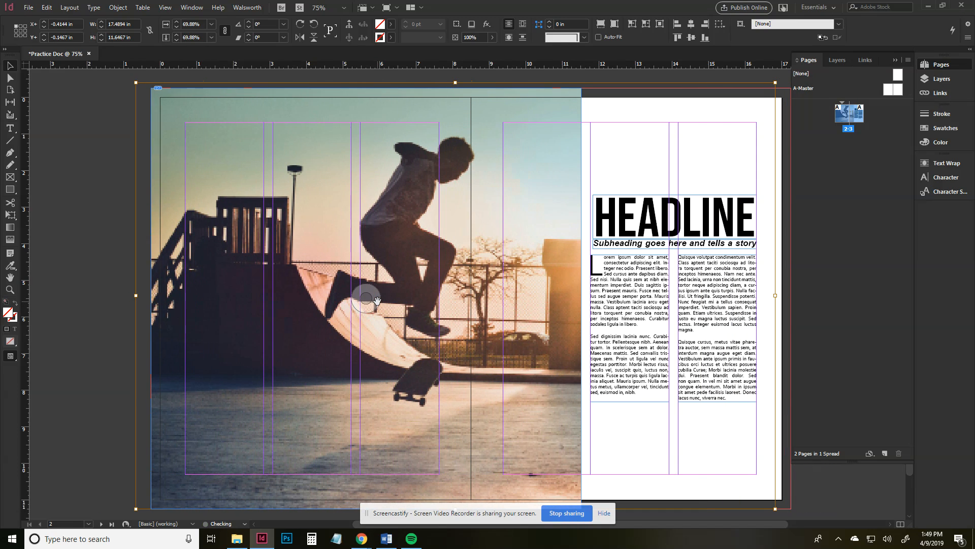
key("shift+Left")
key("shift+Left")
key("shift+Left")
key("shift+Left")
key("shift+Left")
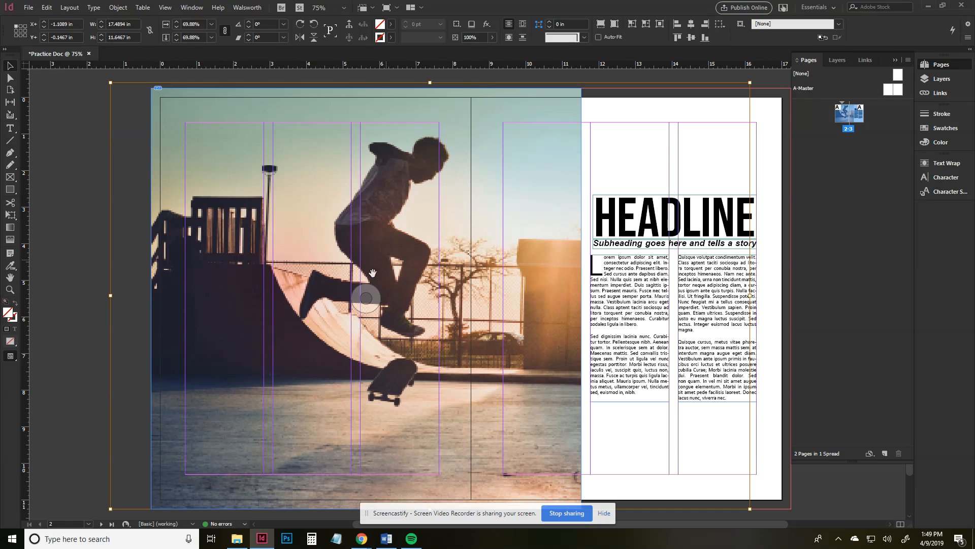
key("shift+Left")
key("shift+Left")
key("shift+Left")
key("shift+Left")
key("shift+Left")
key("shift+Left")
key("shift+Left")
key("shift+Left")
key("shift+Left")
key("shift+Left")
key("shift+Left")
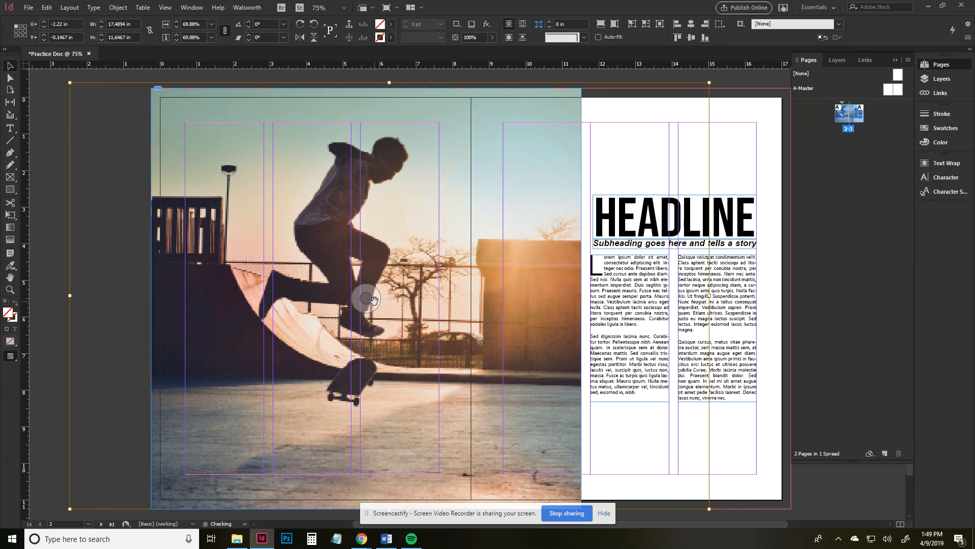
key("shift+Left")
key("shift+Left")
key("shift+Left")
key("shift+Left")
key("shift+Left")
key("shift+Left")
key("shift+Left")
key("shift+Left")
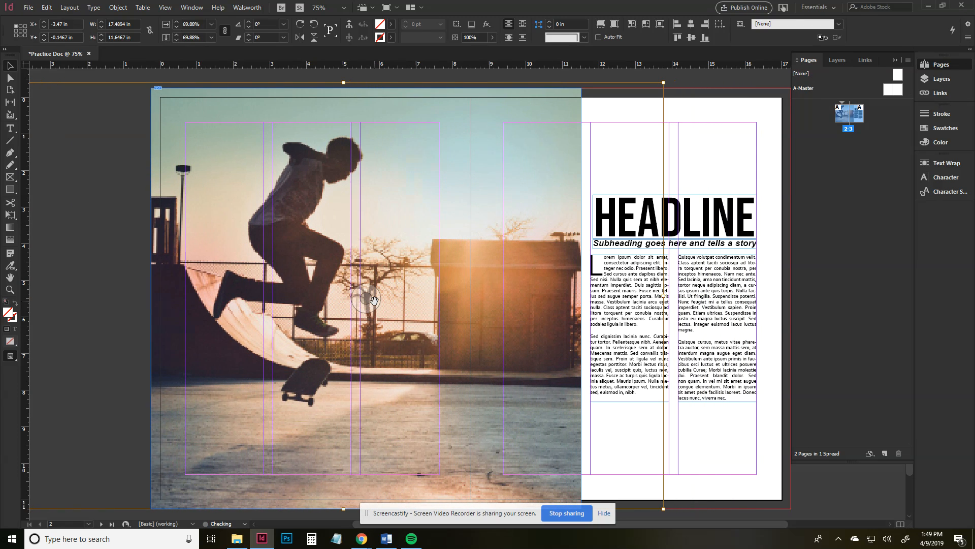
key("shift+Left")
key("shift+Left")
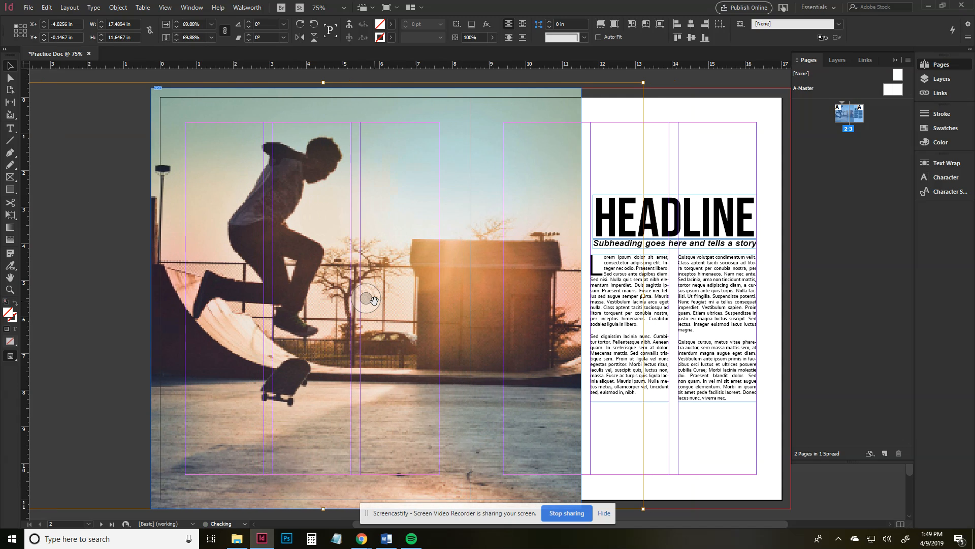
- Preview the two-page spread with the enlarged photo in presentation mode, and return to the layout
left_click(681, 161)
key("shift+w")
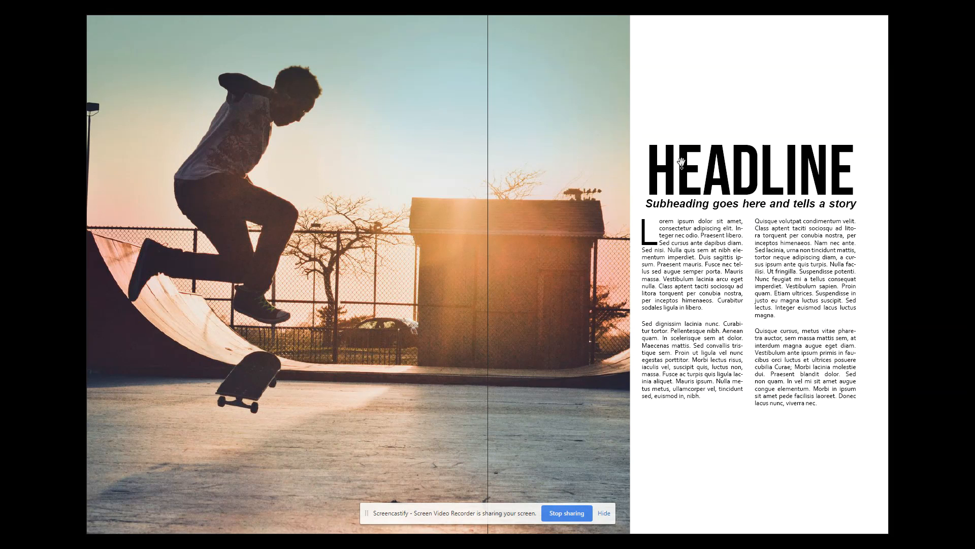
key("Escape")
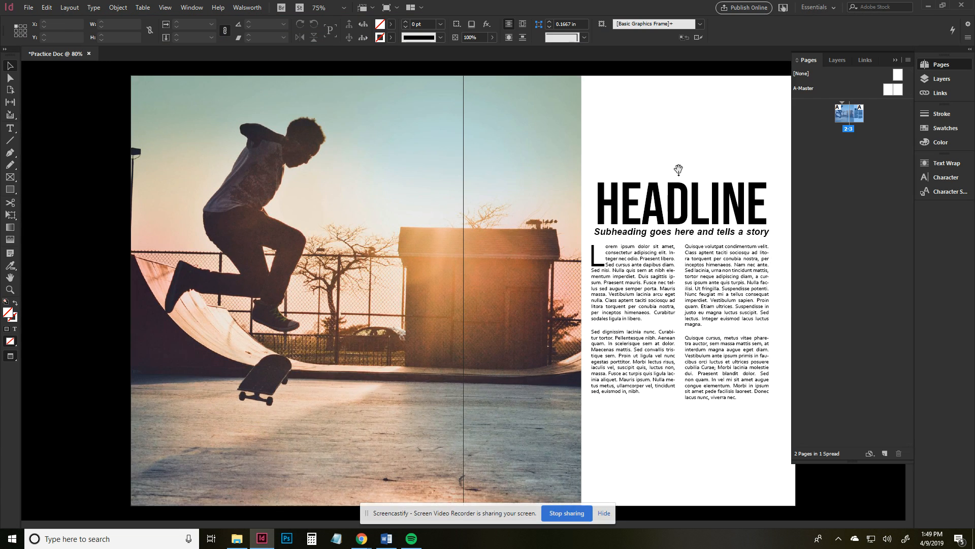
- Copy "Sed convallis tristique sem. Proin ut ligula vel nunc egestas porttitor." from the story into a new one-column text frame above the headline
left_click_drag(633, 159, 512, 141)
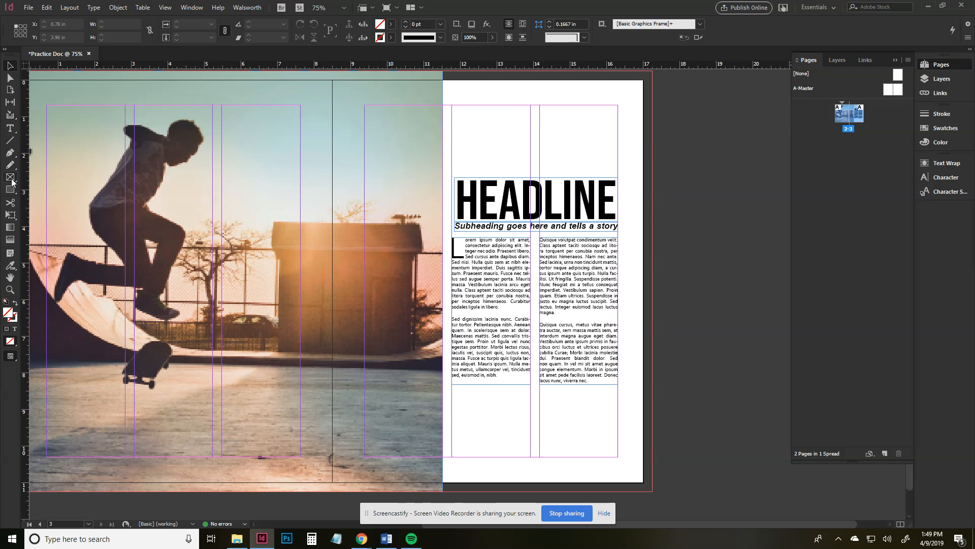
left_click(8, 132)
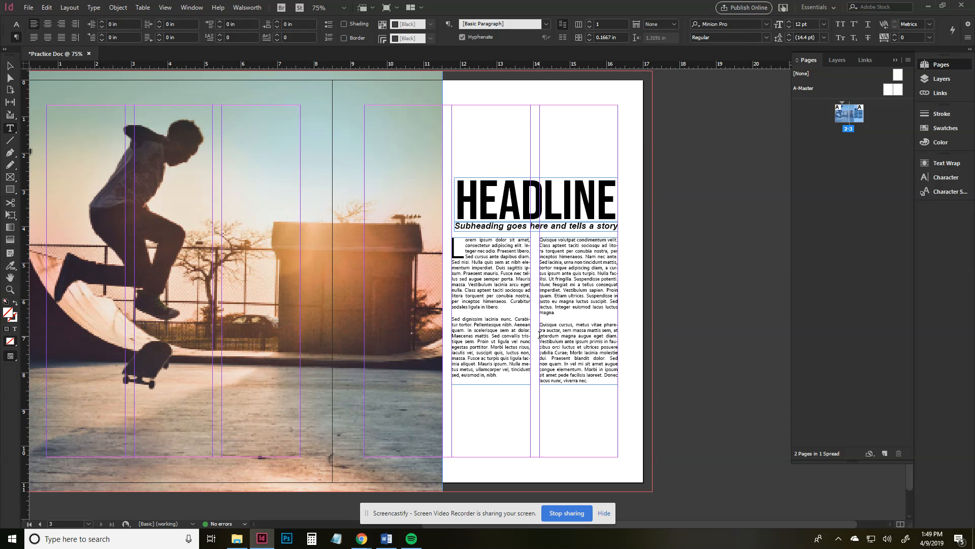
left_click(496, 286)
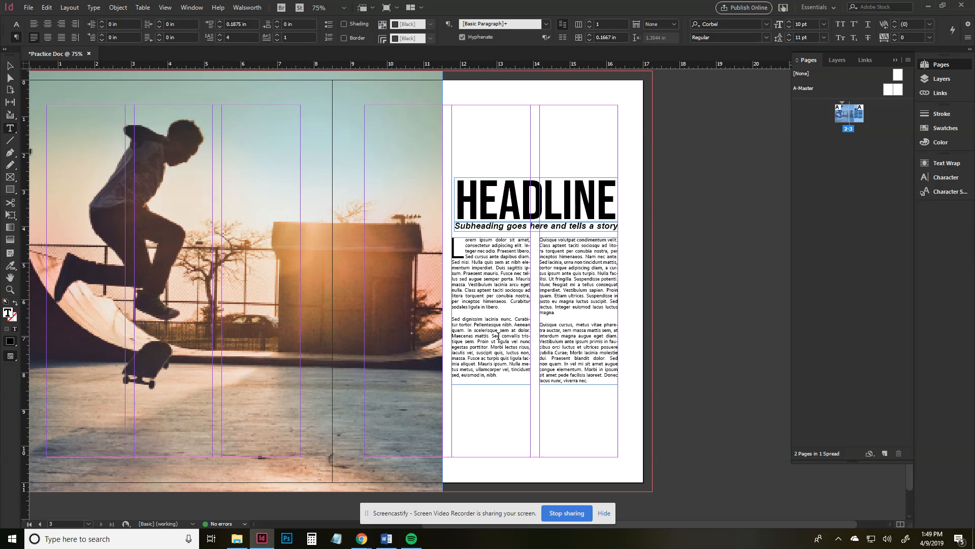
left_click_drag(494, 335, 493, 346)
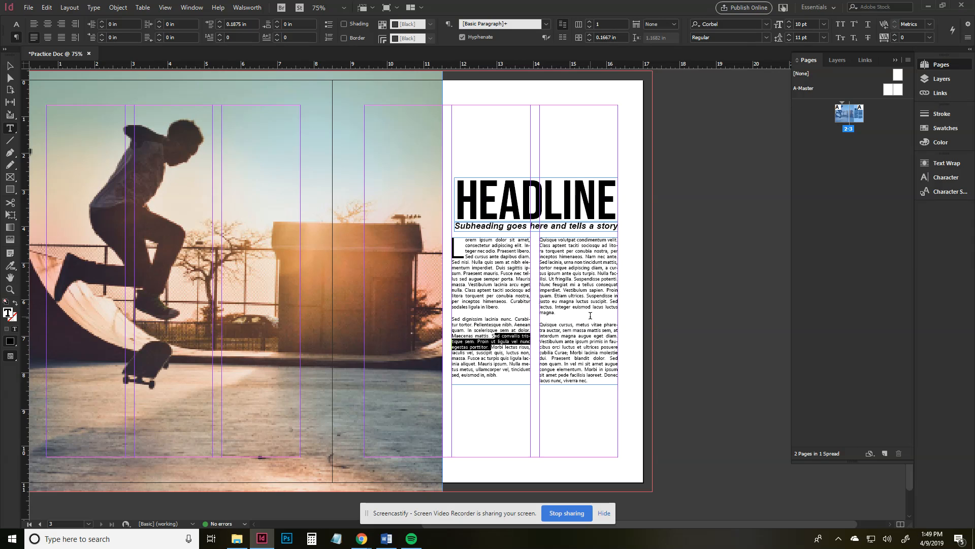
left_click(493, 337)
left_click_drag(492, 336, 490, 348)
key("ctrl+c")
left_click_drag(452, 110, 530, 156)
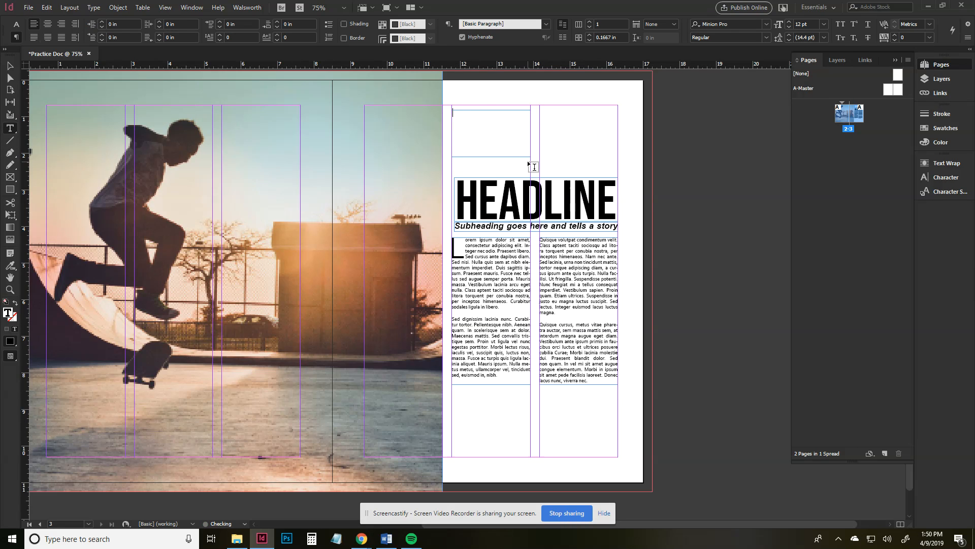
key("ctrl+v")
- Format all the pull quote text in Arial Black at 20 pt
key("ctrl+a")
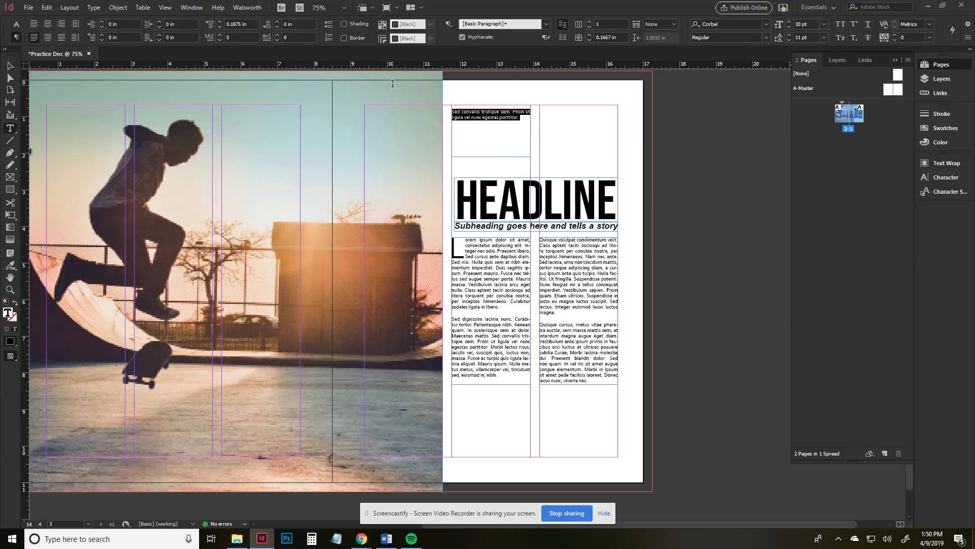
left_click(16, 24)
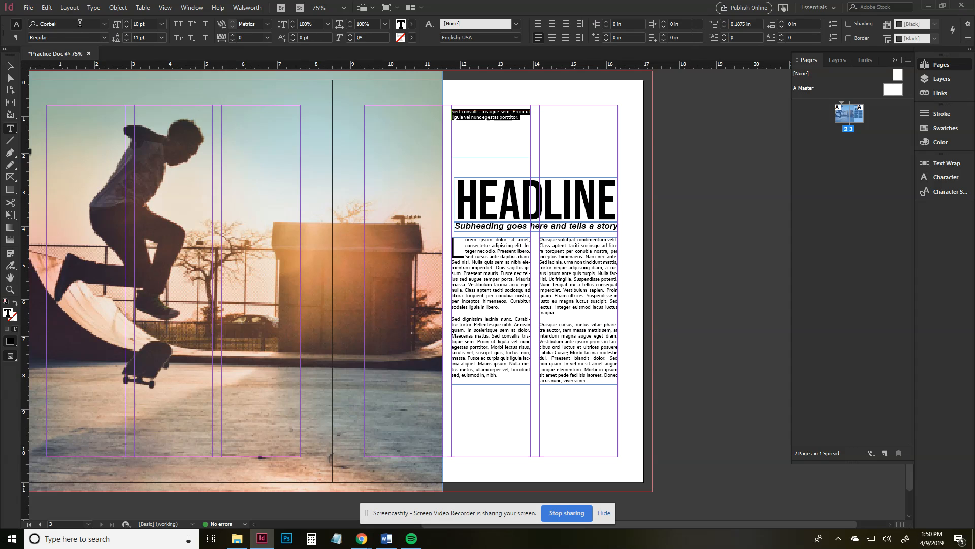
left_click(71, 21)
type("arial")
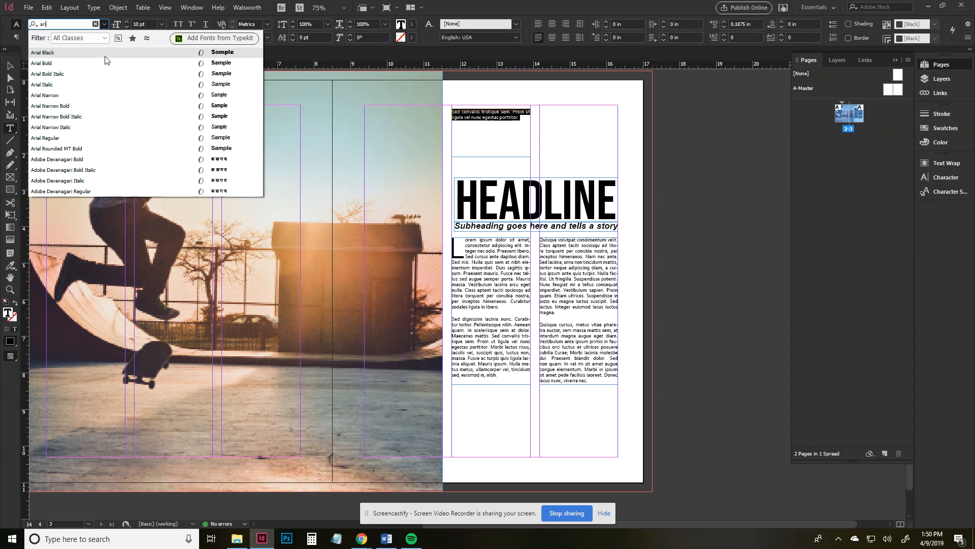
left_click(60, 53)
left_click(126, 22)
left_click(126, 22)
left_click(126, 21)
left_click(126, 21)
left_click(126, 21)
left_click(126, 21)
left_click(125, 21)
left_click(125, 21)
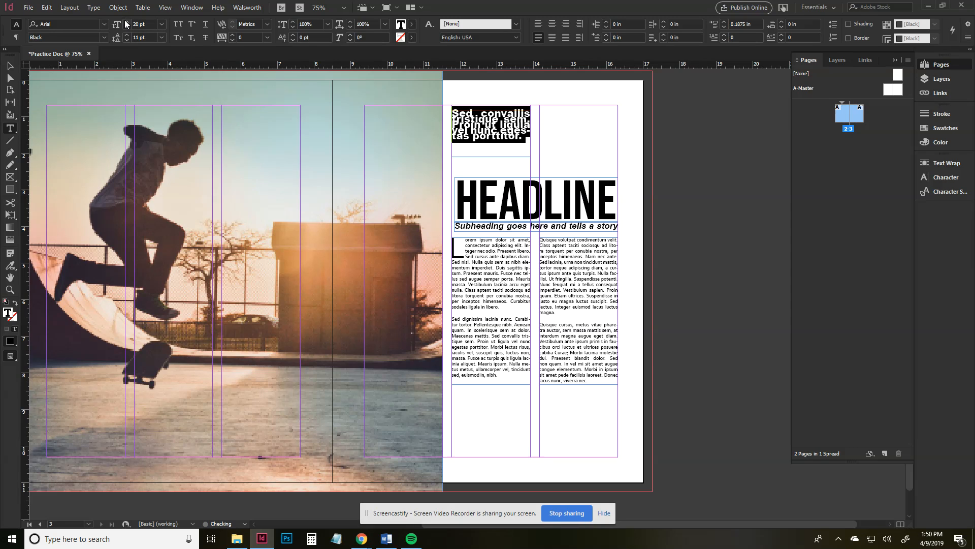
- Set the pull quote's leading to 18 pt and centre-align its text
left_click(127, 35)
left_click(127, 35)
left_click(127, 35)
left_click(127, 35)
left_click(127, 35)
left_click(127, 35)
left_click(127, 35)
left_click(551, 25)
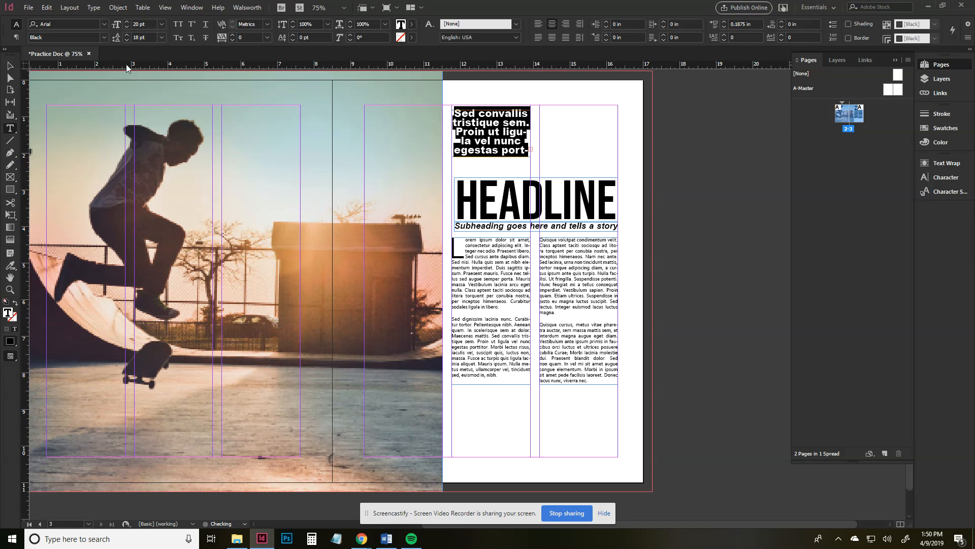
- Resize the pull quote frame to 2.3958 by 1.34 in so that the whole quote fits
left_click(10, 65)
left_click_drag(490, 157, 491, 165)
left_click_drag(531, 138, 545, 136)
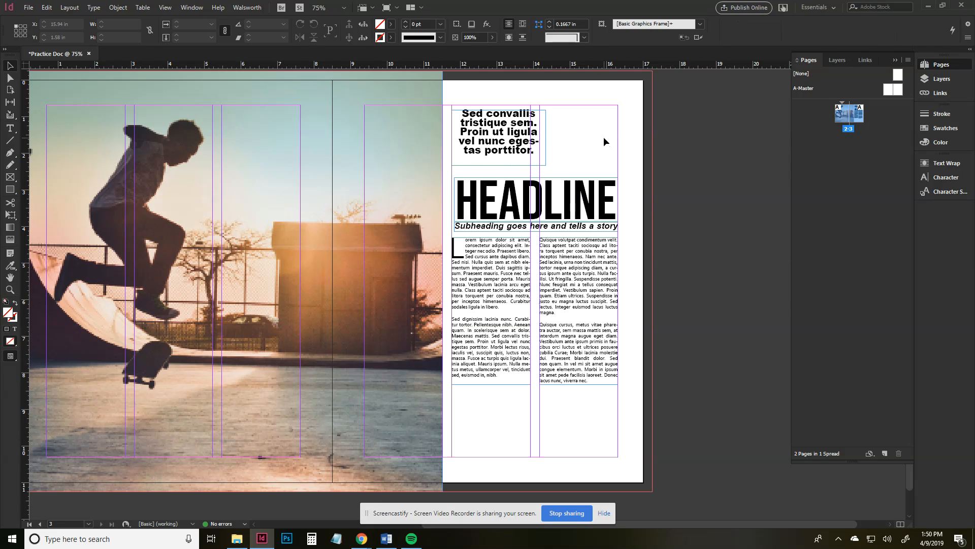
left_click_drag(495, 165, 502, 158)
left_click_drag(546, 137, 539, 136)
- Move the pull quote over the gutter between the two story columns, at X 12.8438 in, Y 5.5 in, and select it
left_click_drag(473, 144, 543, 299)
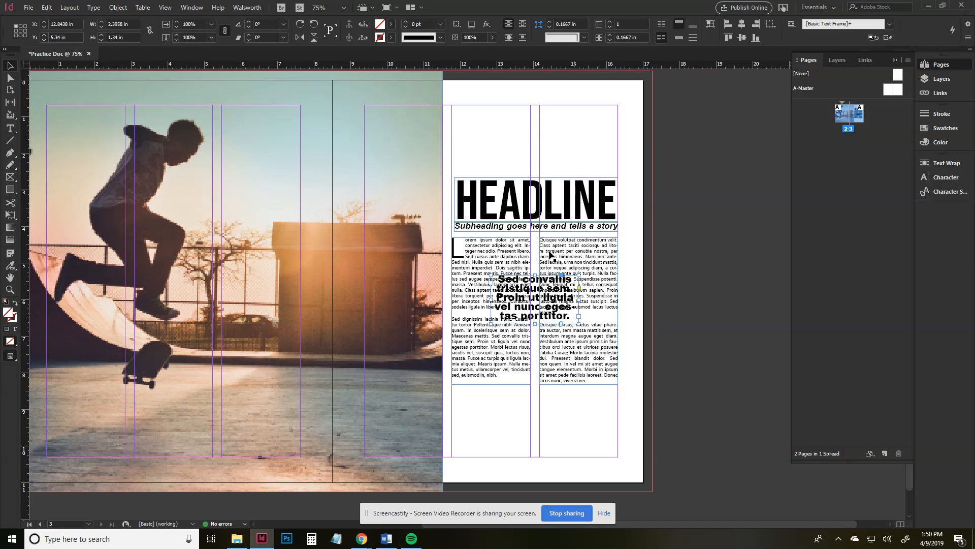
left_click_drag(538, 307, 561, 311)
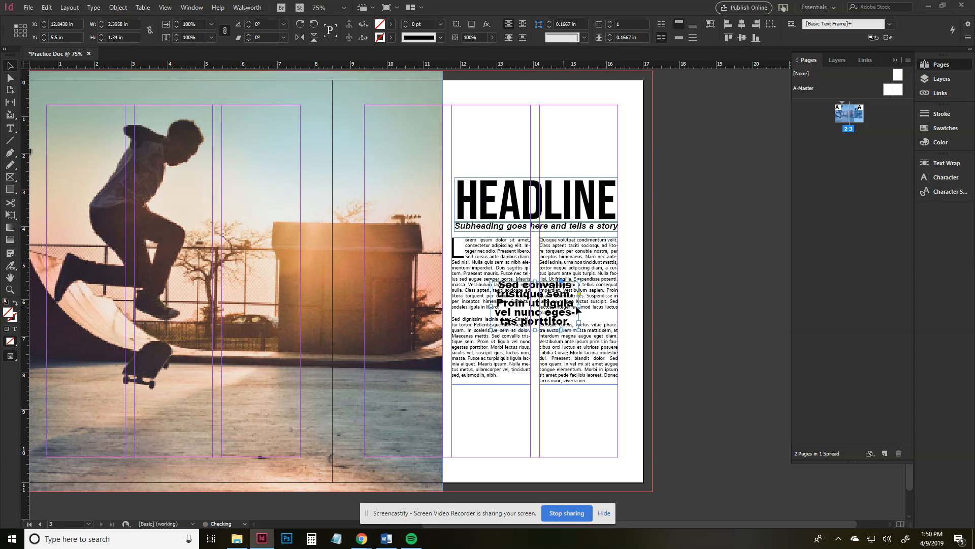
left_click(574, 409)
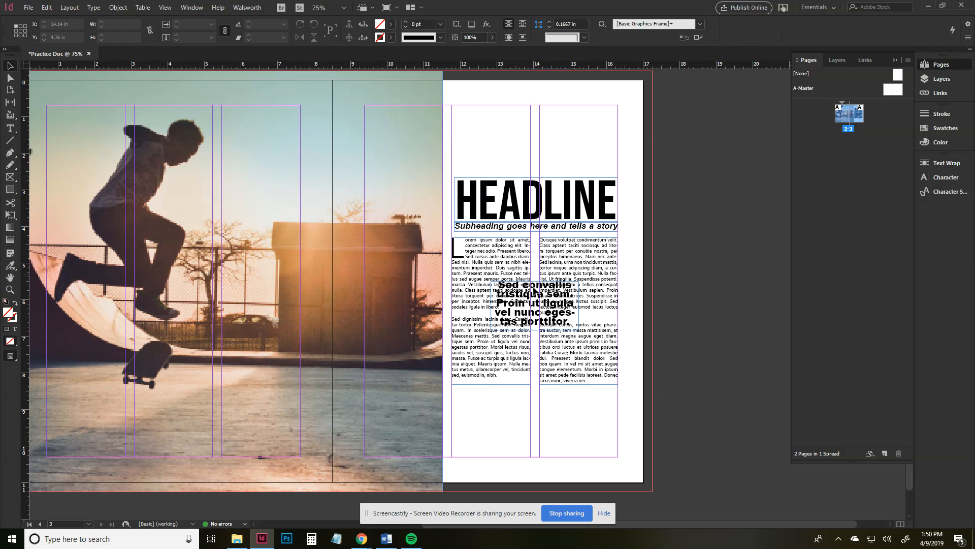
left_click(536, 306)
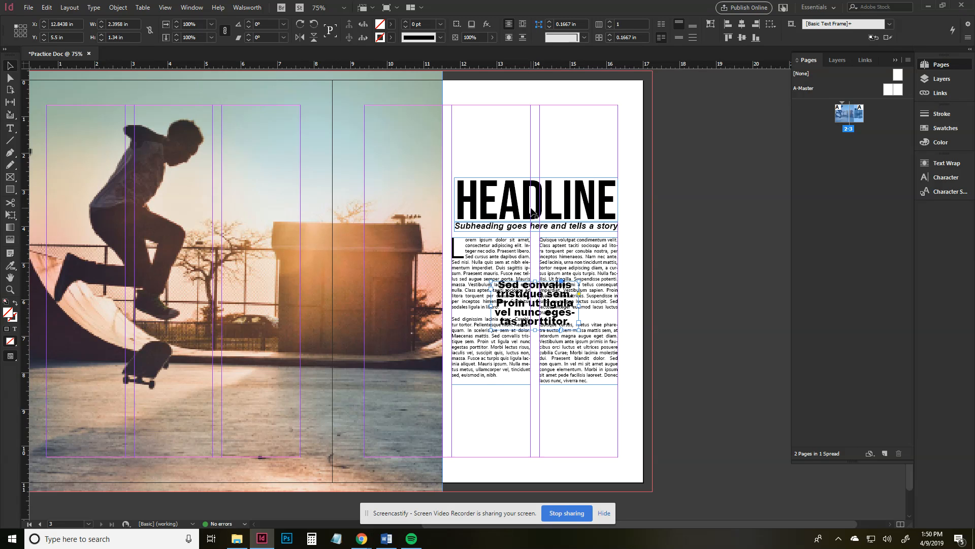
- Wrap the story text around the pull quote's bounding box with a 0.125 in offset on all sides
left_click(192, 7)
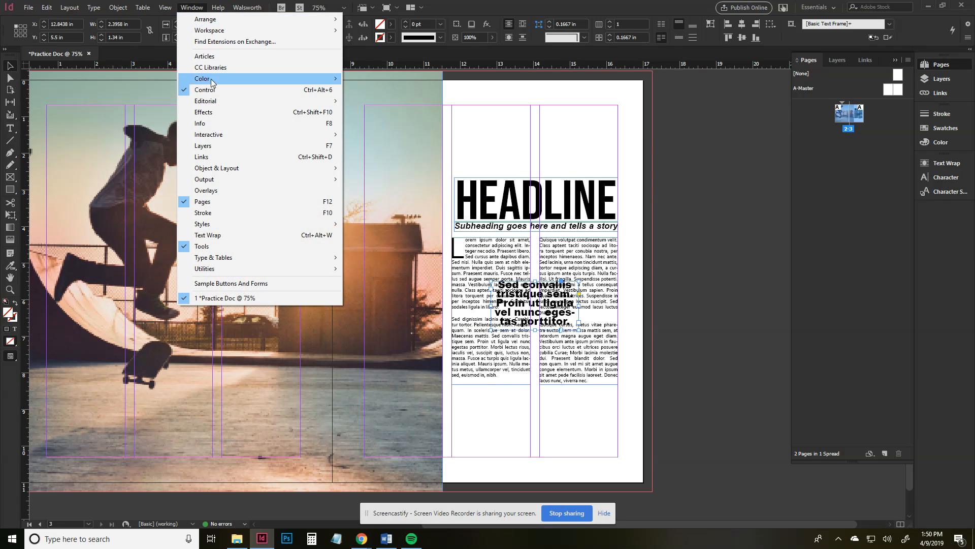
left_click(237, 235)
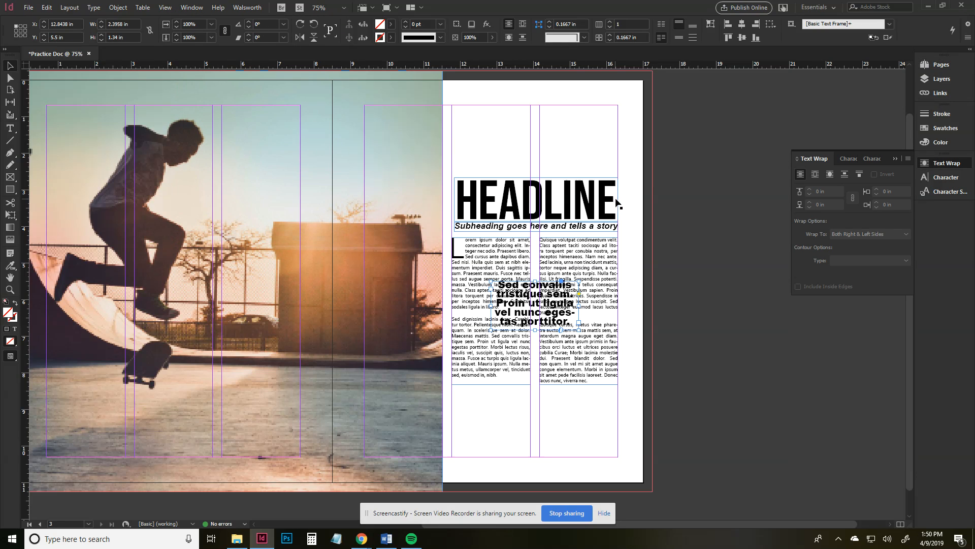
left_click(815, 174)
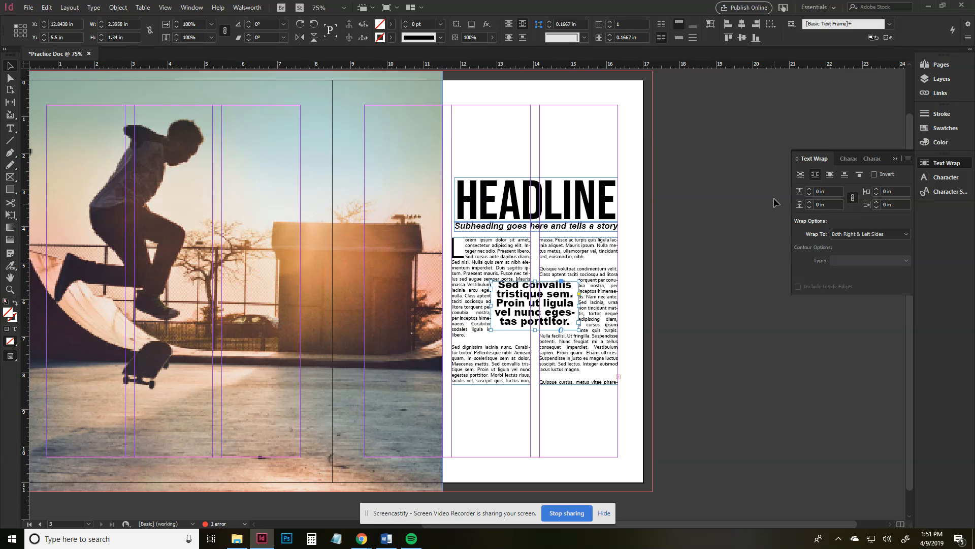
left_click(801, 174)
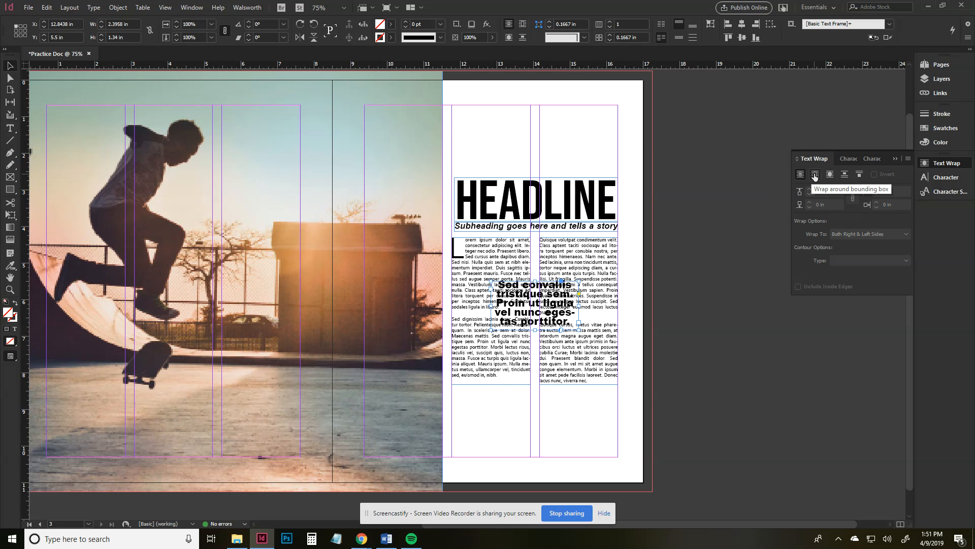
left_click(815, 175)
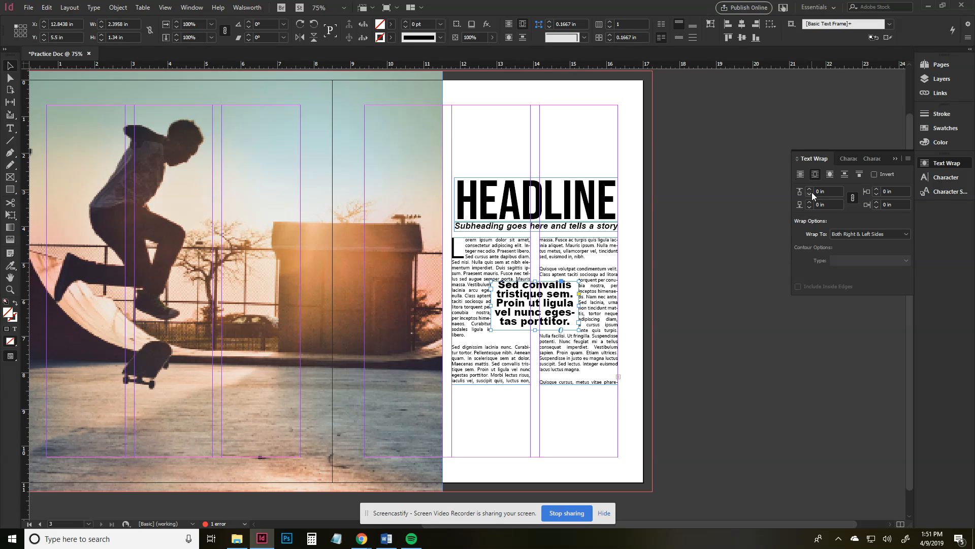
left_click(810, 189)
left_click(809, 190)
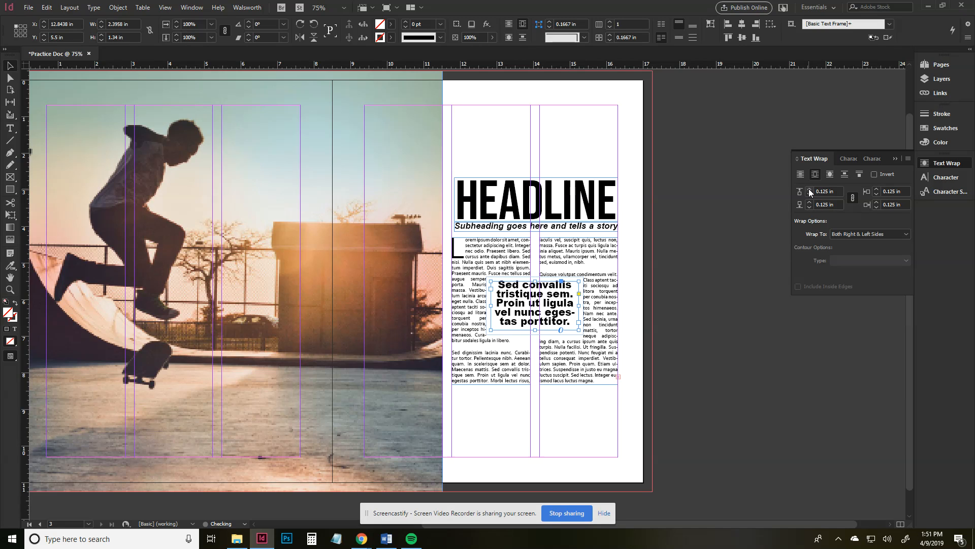
- Extend both story columns downward together to about 4.6 in tall
left_click(655, 253)
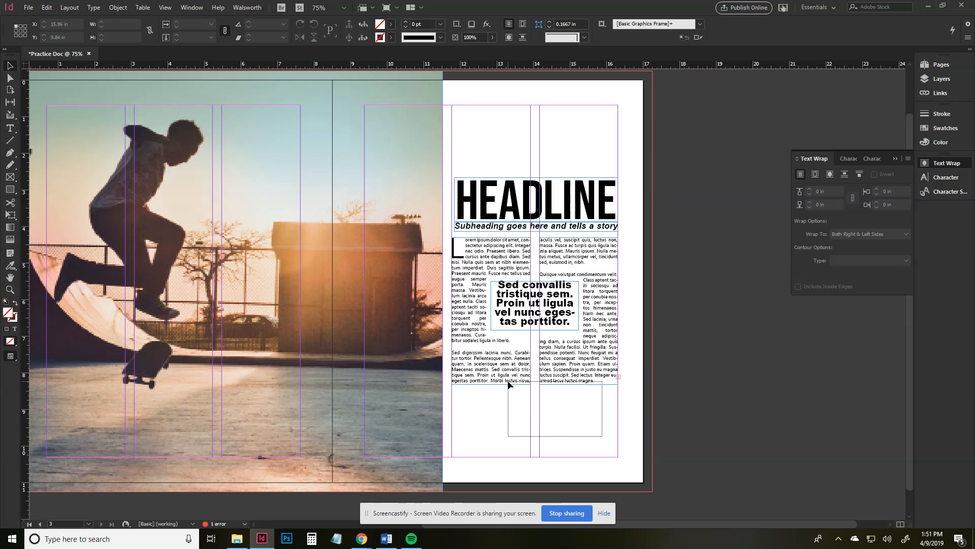
left_click_drag(584, 402, 535, 407)
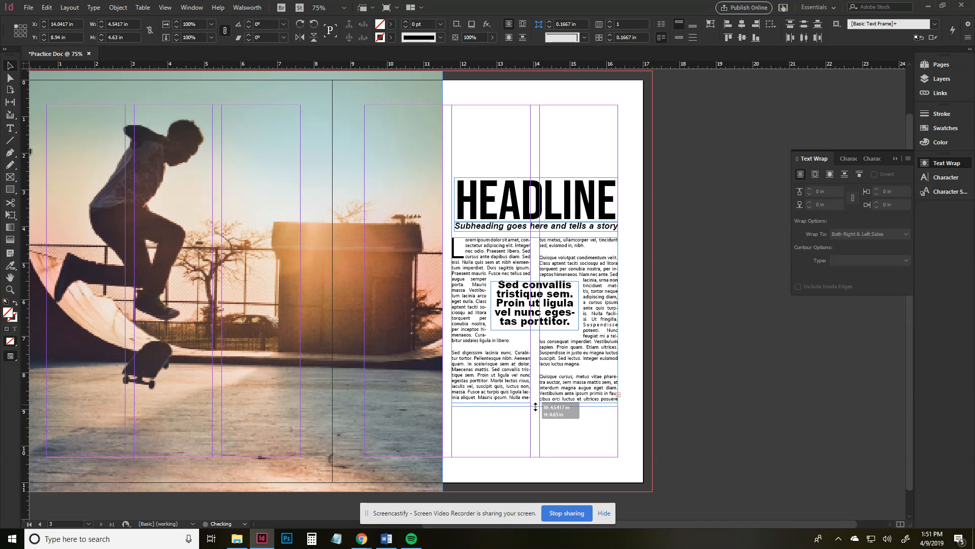
left_click(584, 422)
- Shift the pull quote straight down to Y 6.0833 in
left_click(538, 300)
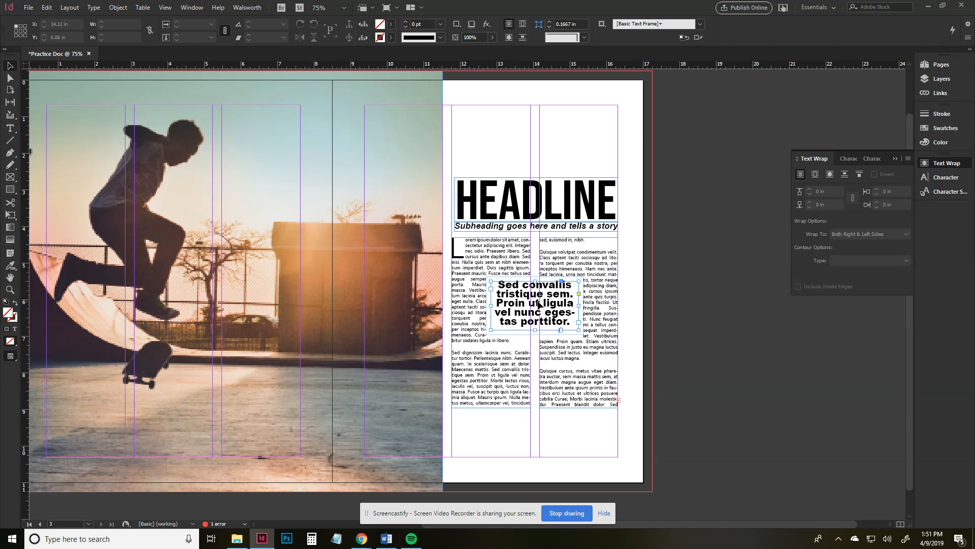
key("shift+Down")
key("shift+Down")
key("shift+Down")
key("shift+Down")
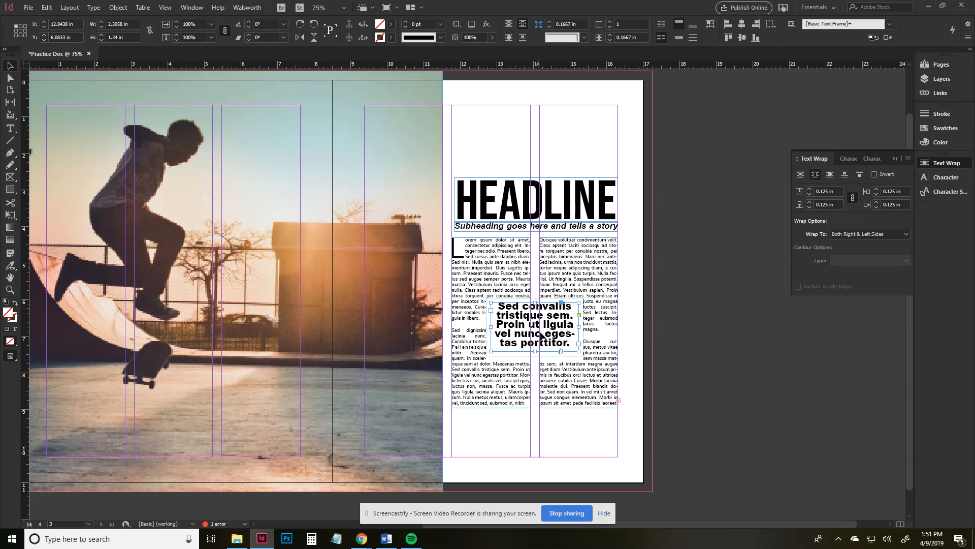
- Lengthen both story columns to 4.77 in so that the remaining story text fits
left_click(504, 389)
left_click_drag(536, 407, 536, 411)
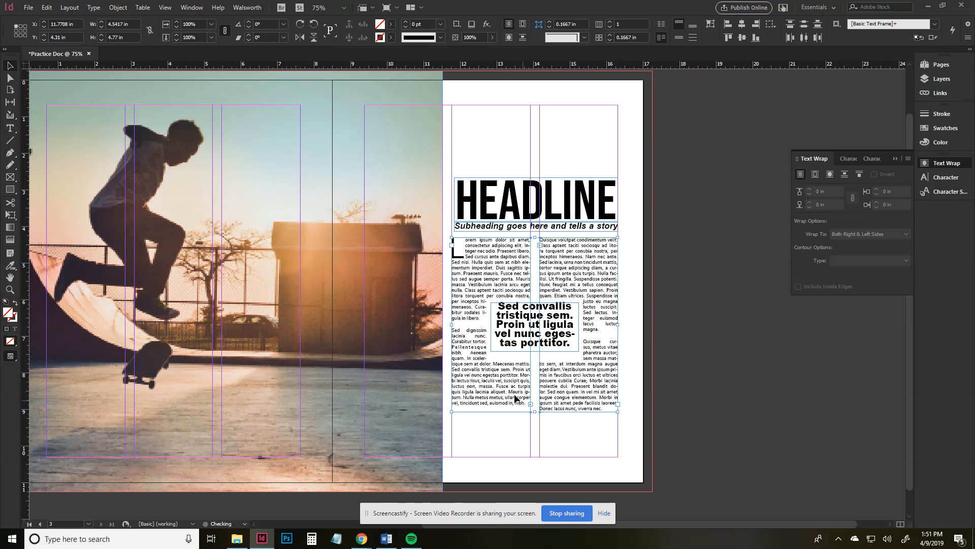
left_click(586, 420)
left_click(579, 404)
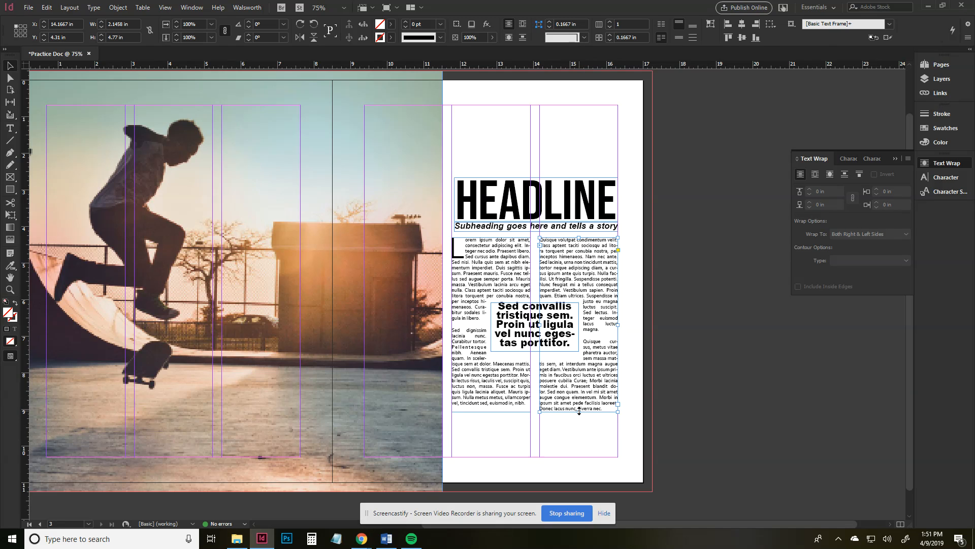
- Raise the pull quote slightly to Y 5.9444 in between the columns
mouse_move(579, 407)
left_mouse_down()
mouse_move(545, 409)
mouse_move(515, 390)
left_mouse_up()
left_click_drag(537, 334, 538, 329)
left_click(554, 435)
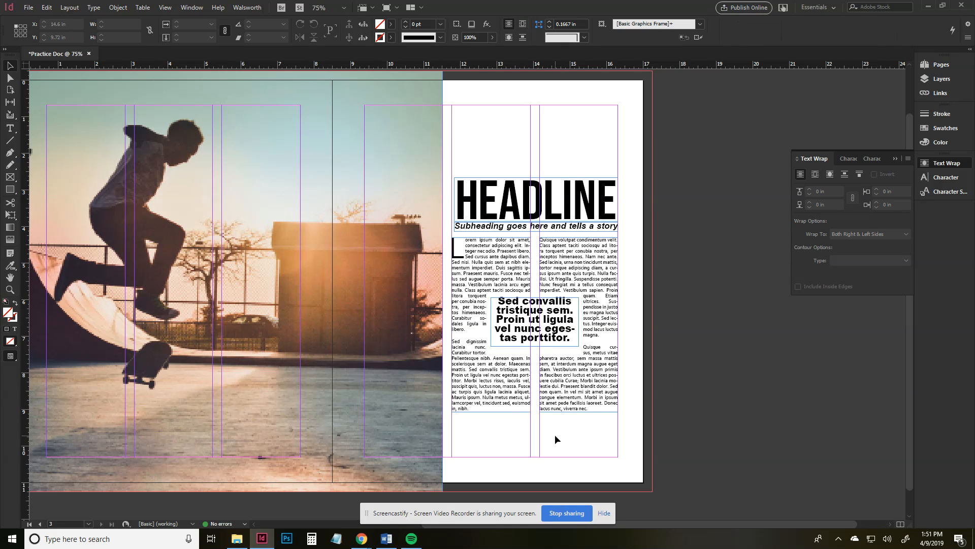
- Sample a colour theme from the skateboarder photo and apply its rust-brown colour to the pull quote text
triple_click(535, 322)
left_click(535, 322)
left_click(9, 265)
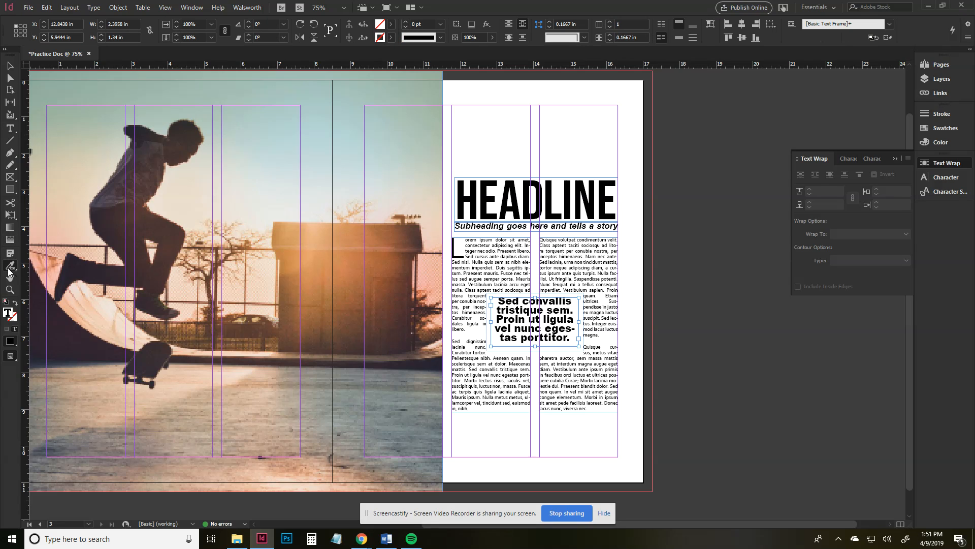
left_click(311, 238)
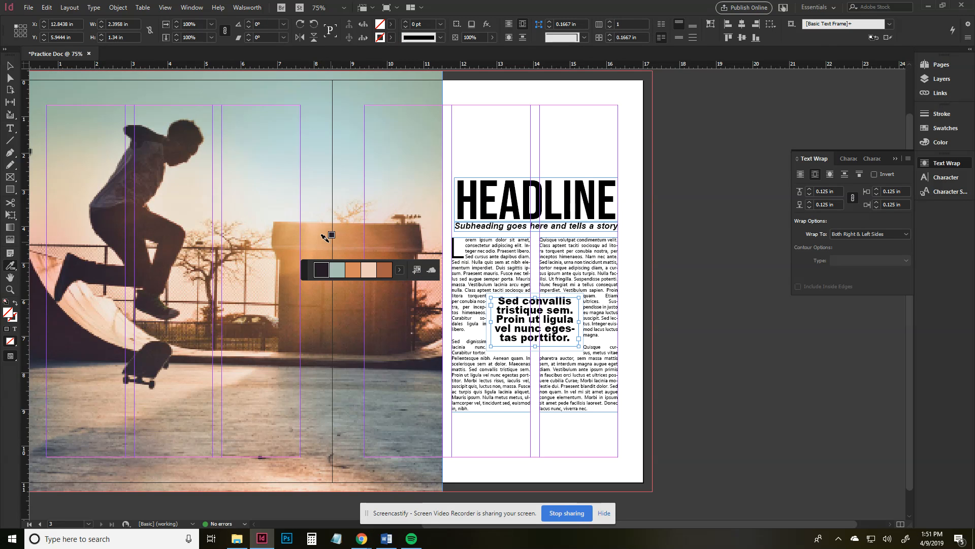
left_click(341, 269)
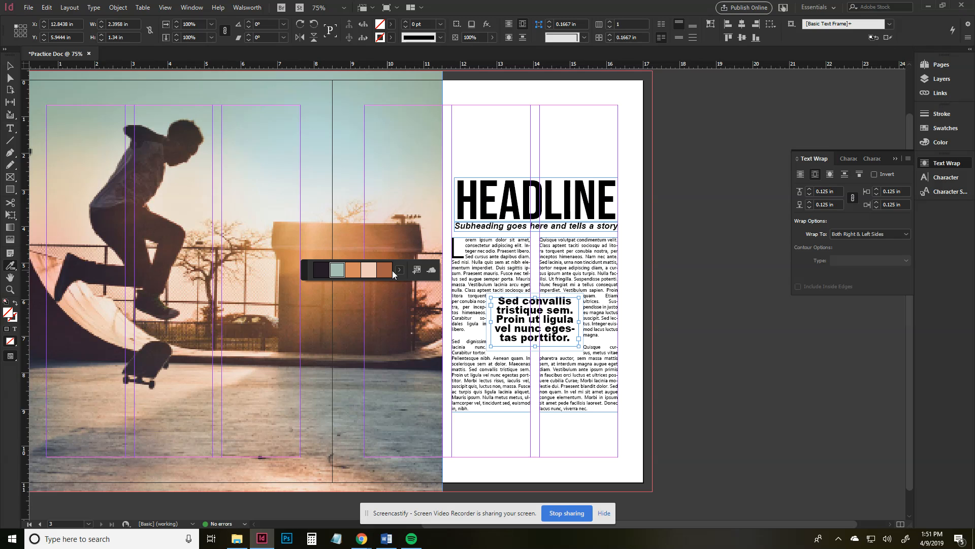
left_click(553, 311)
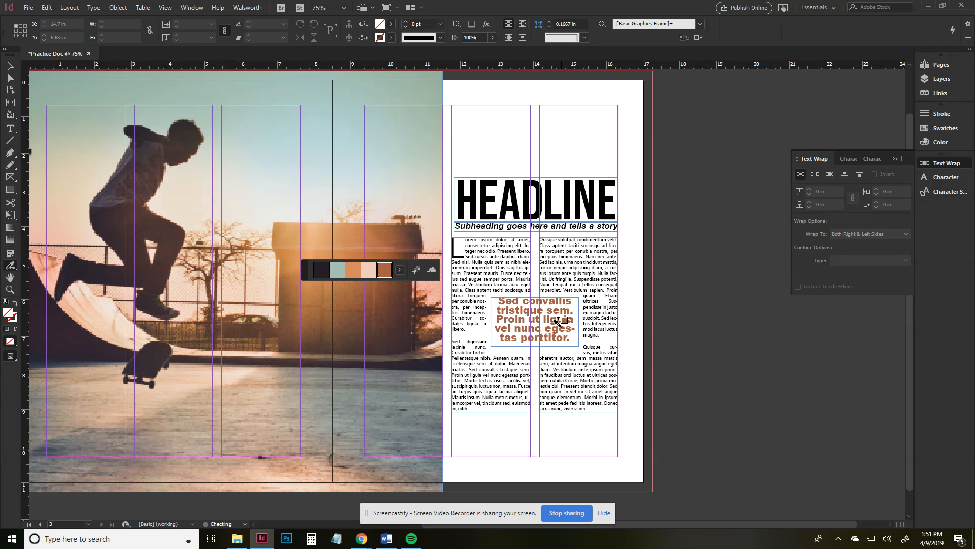
left_click(10, 67)
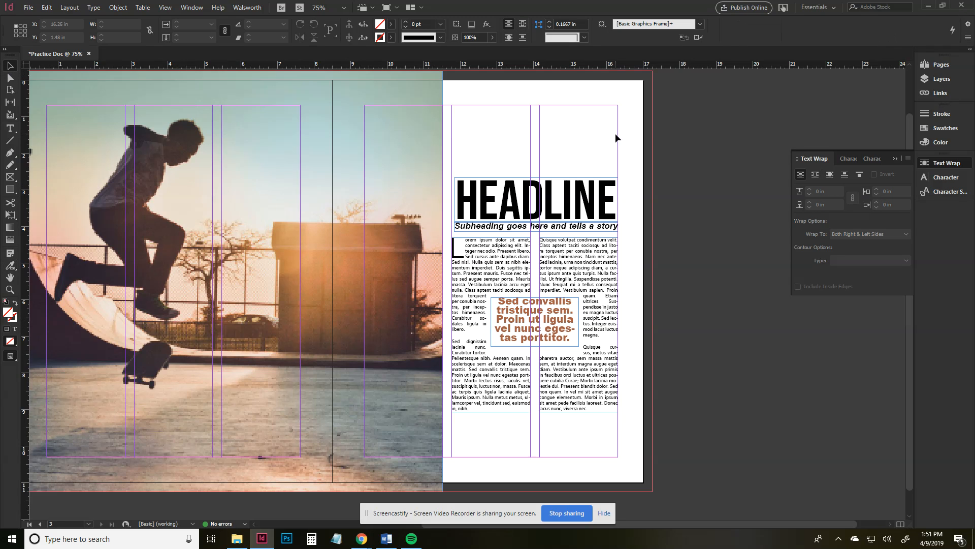
- Preview the spread in presentation mode, and nudge the pull quote slightly down to about Y 6 in
key("shift+w")
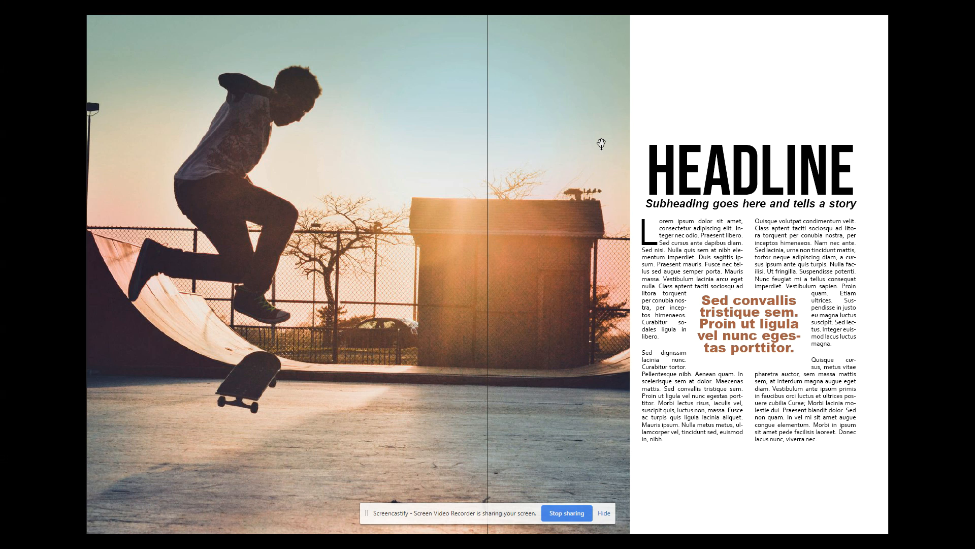
key("shift+w")
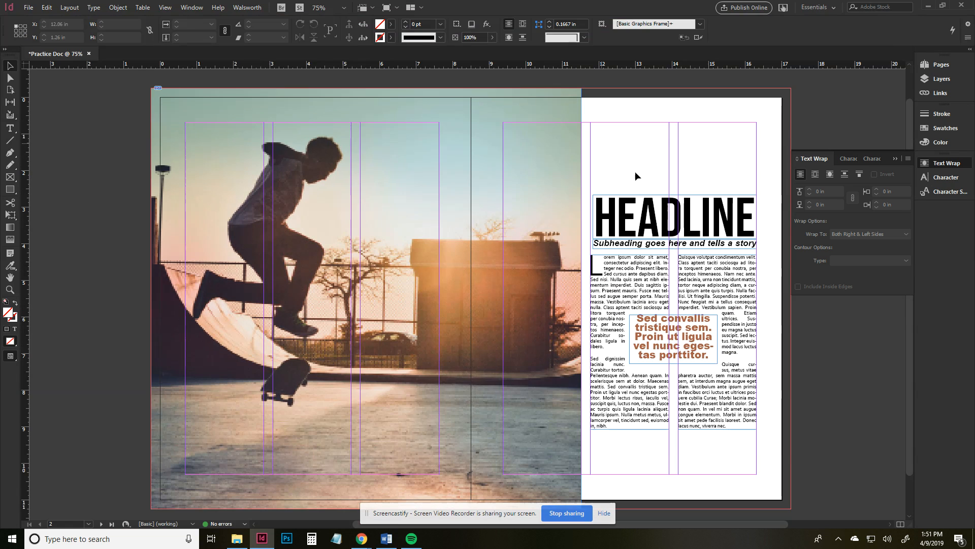
left_click(675, 340)
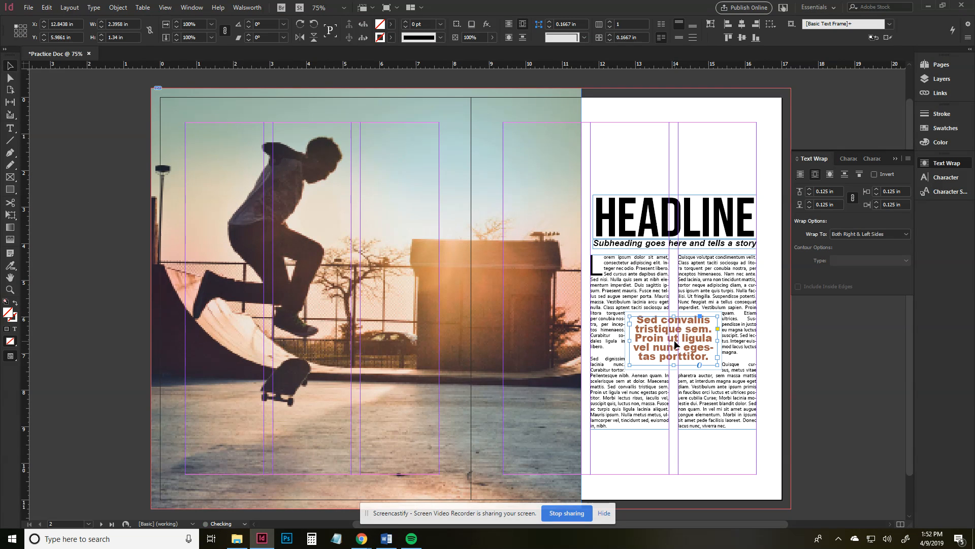
left_click(644, 154)
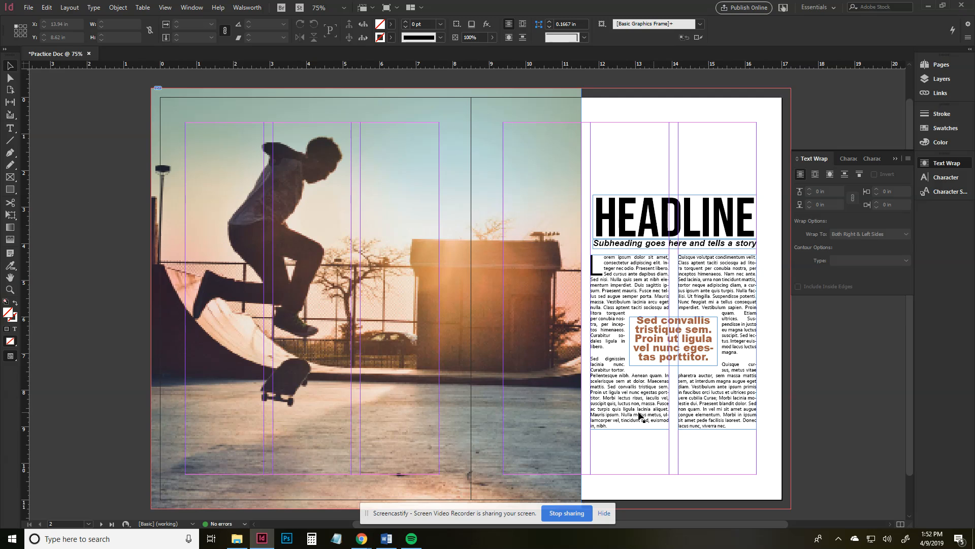
- Move the headline, subheading, story columns and pull quote up together on the page, and preview the spread
left_click_drag(732, 446, 612, 177)
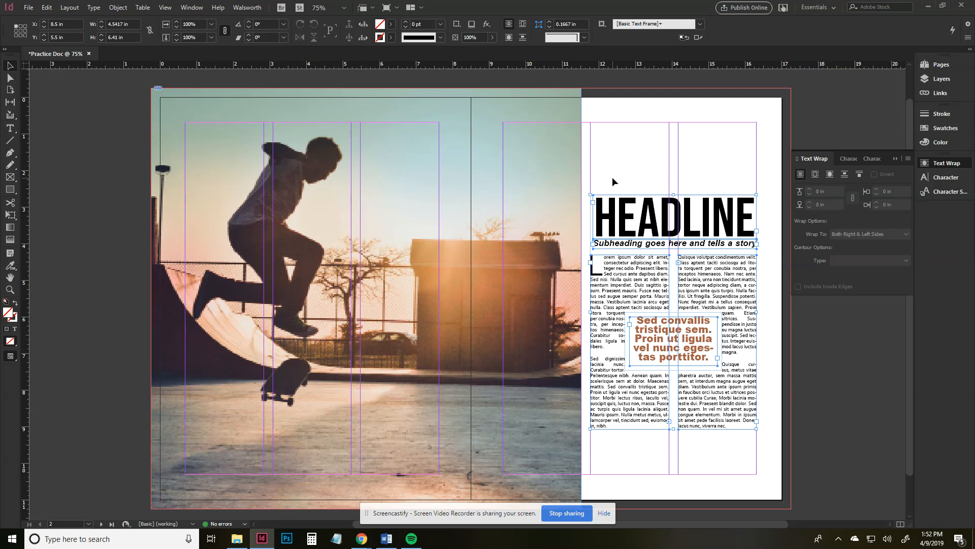
left_click_drag(660, 340, 661, 329)
left_click(695, 432)
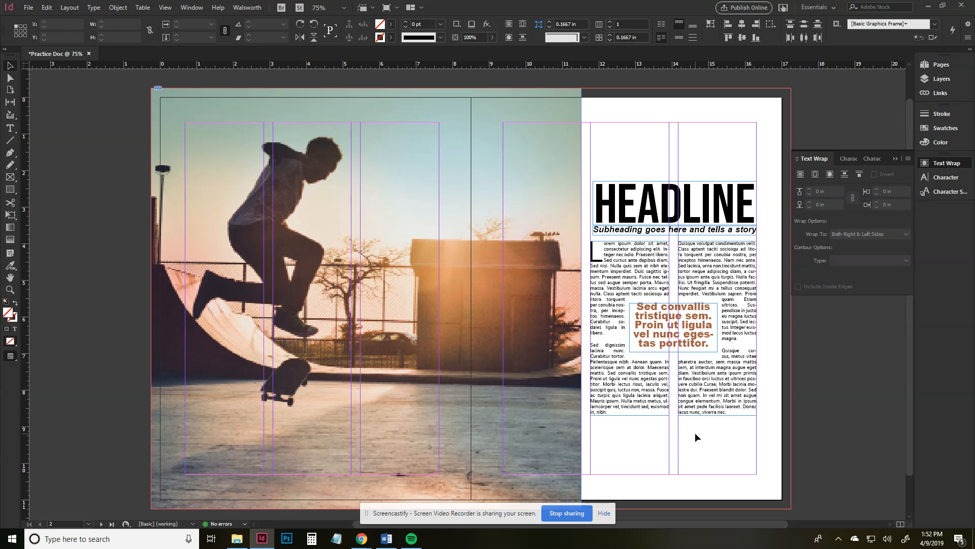
key("shift+w")
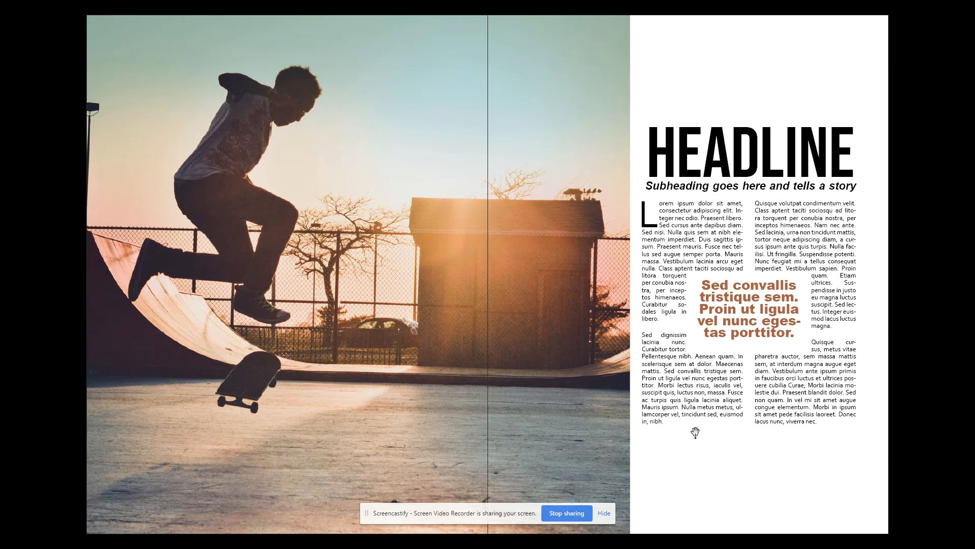
key("Escape")
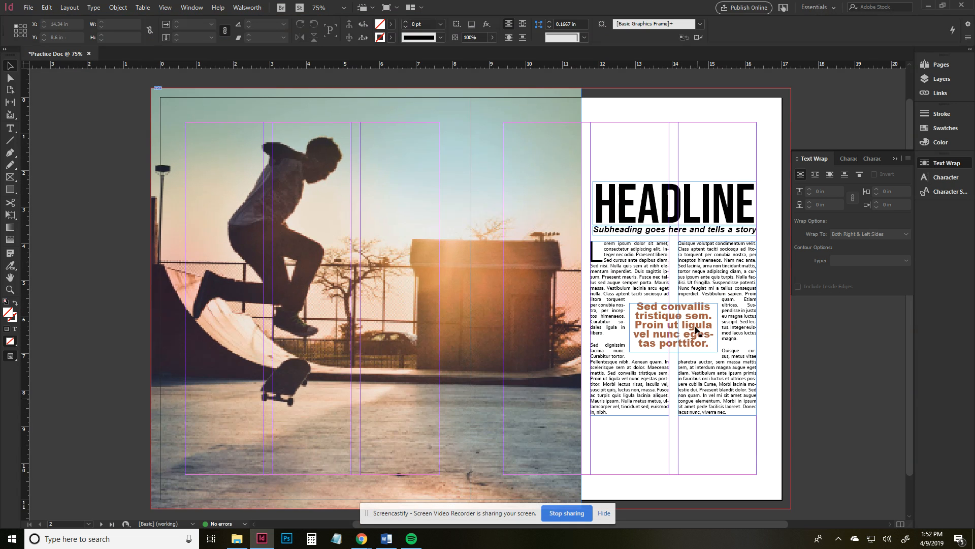
- Create a text frame at the foot of the right page's story area and enter "write caption here"
left_click(14, 129)
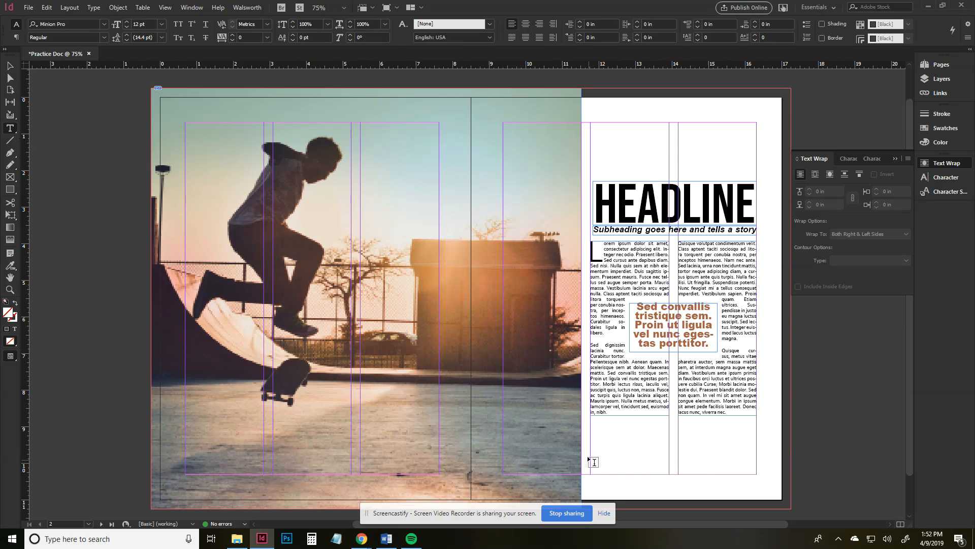
left_click_drag(593, 456, 699, 474)
type("write caoti")
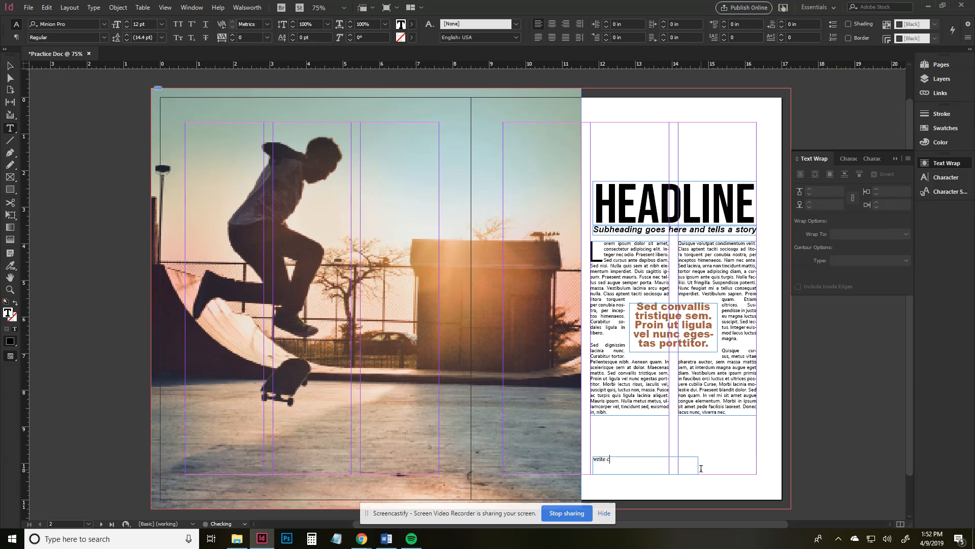
key("BackSpace")
type("pti")
- Format the whole caption in Corbel Bold at 8 pt
key("ctrl+a")
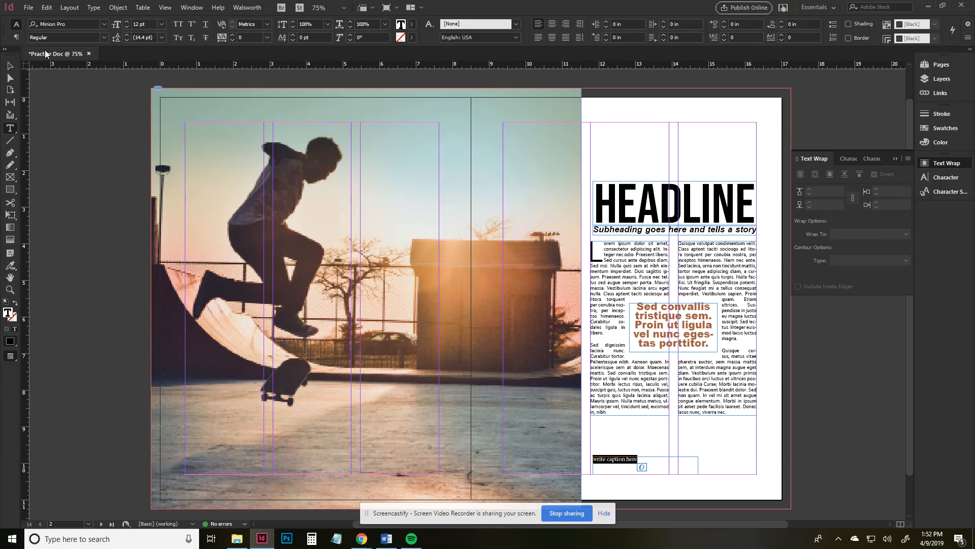
left_click(79, 24)
type("corb")
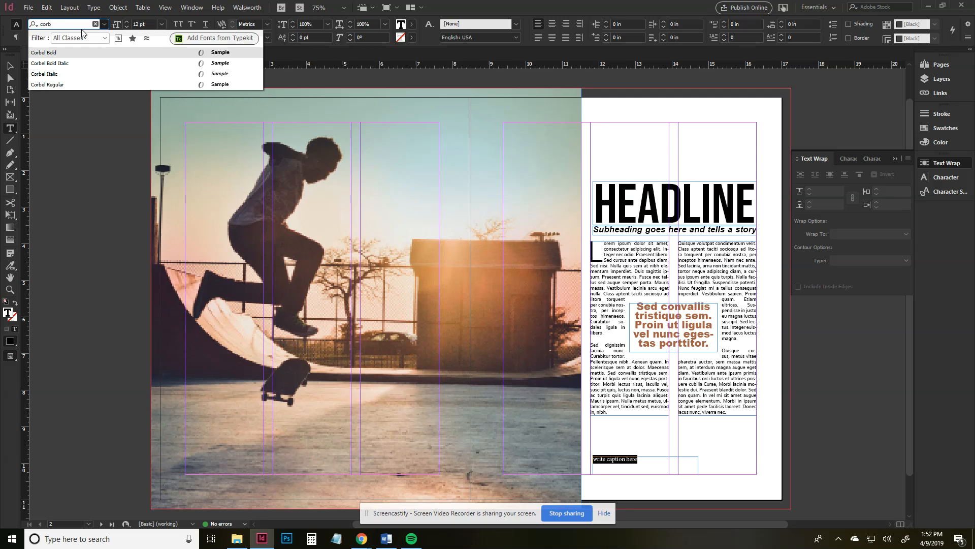
left_click(62, 54)
left_click(126, 27)
left_click(126, 27)
left_click(126, 27)
left_click(126, 27)
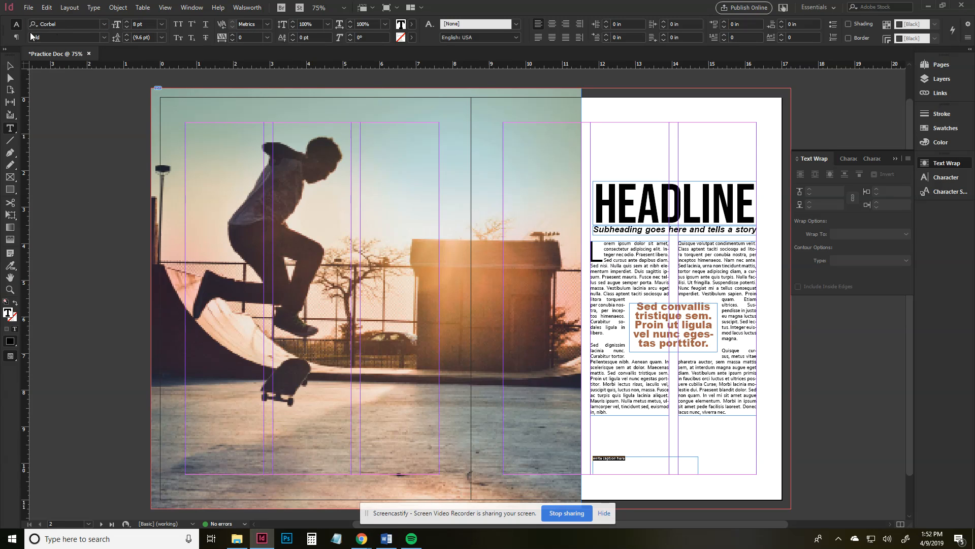
- Move the caption onto the photo at the left page's lower-left margin corner, and colour its text [Paper]
left_click(7, 66)
left_click_drag(609, 460, 203, 476)
triple_click(202, 468)
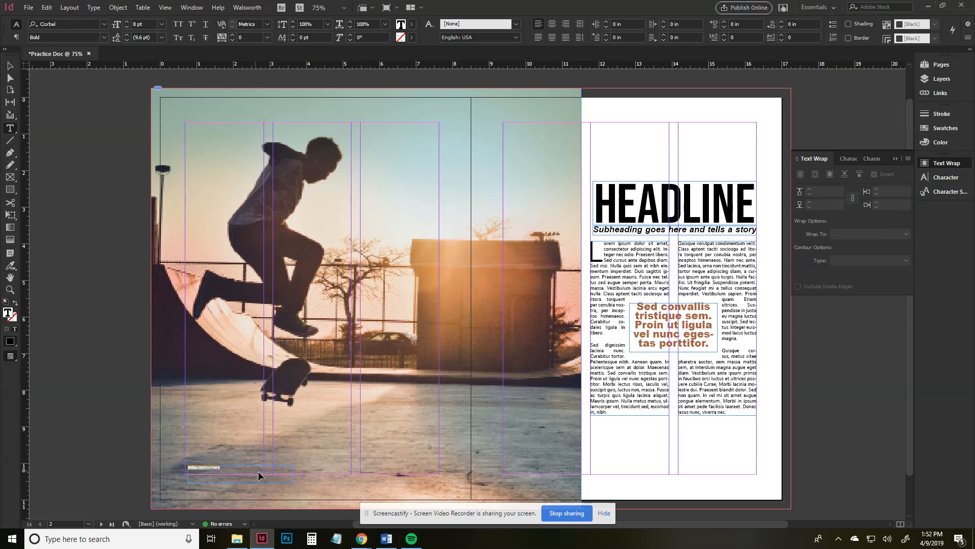
left_click(412, 24)
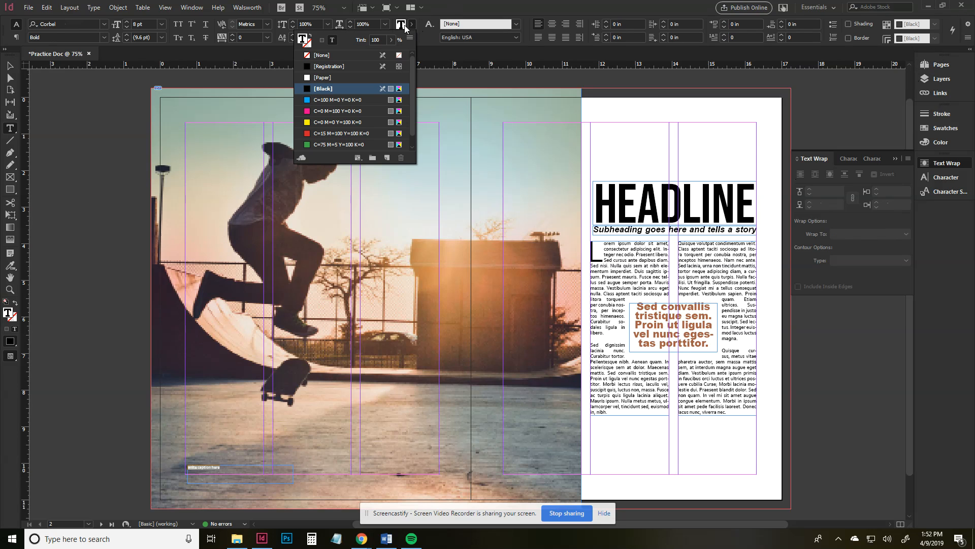
left_click(333, 77)
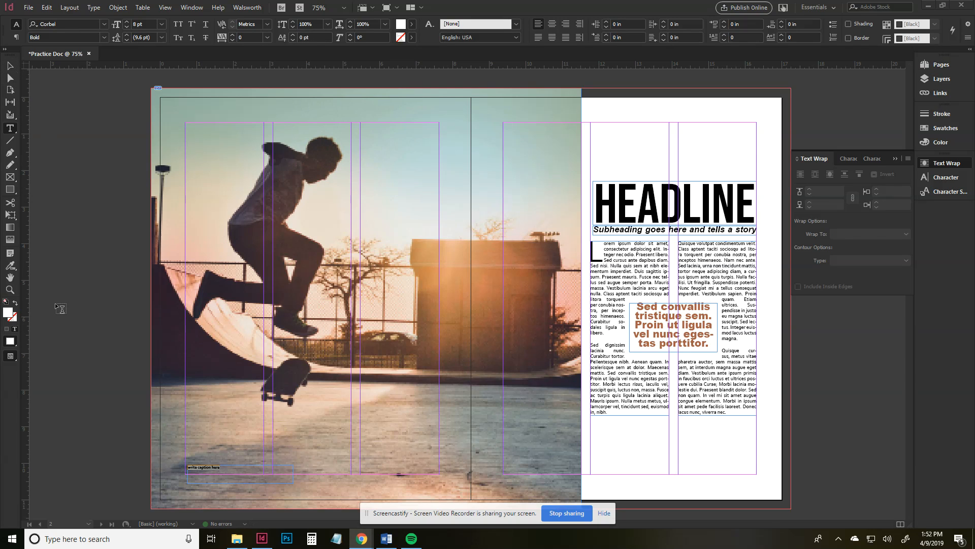
left_click(148, 473)
left_click(10, 65)
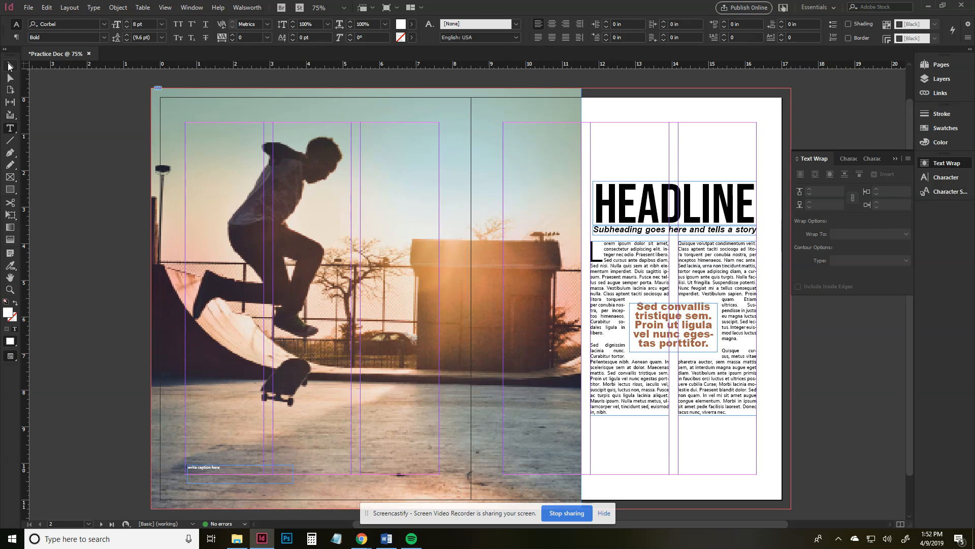
- Shorten the caption's text frame so its lower edge meets the left page's bottom margin
left_click(222, 468)
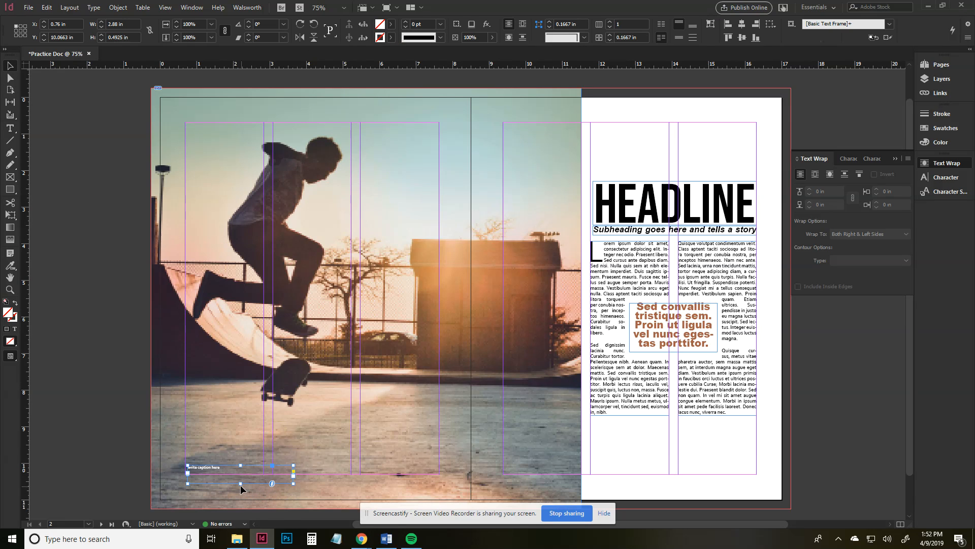
left_click_drag(239, 484, 241, 473)
left_click(644, 464)
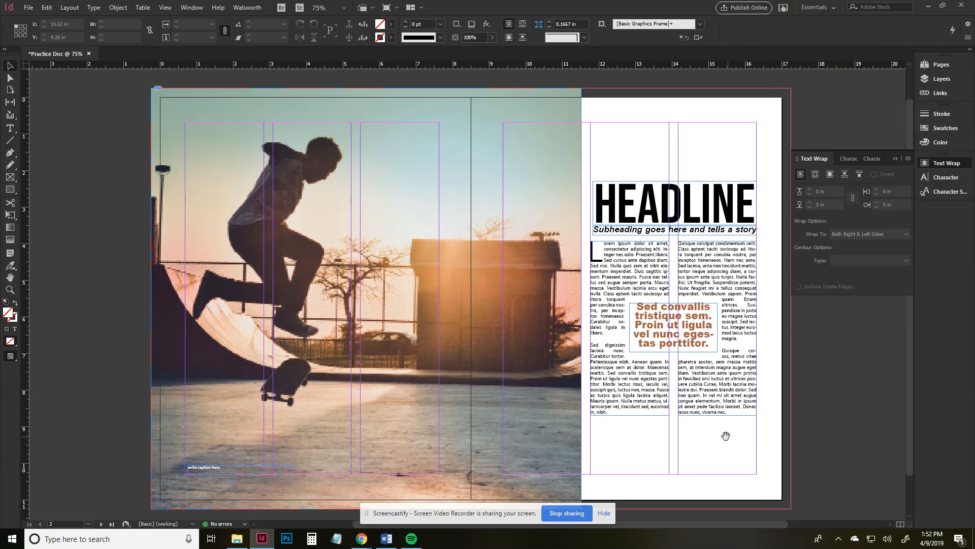
- Draw a rectangle about 5.82 by 11.86 in from the photo's right edge past the outer bleed, covering the story area
left_click_drag(725, 436, 678, 435)
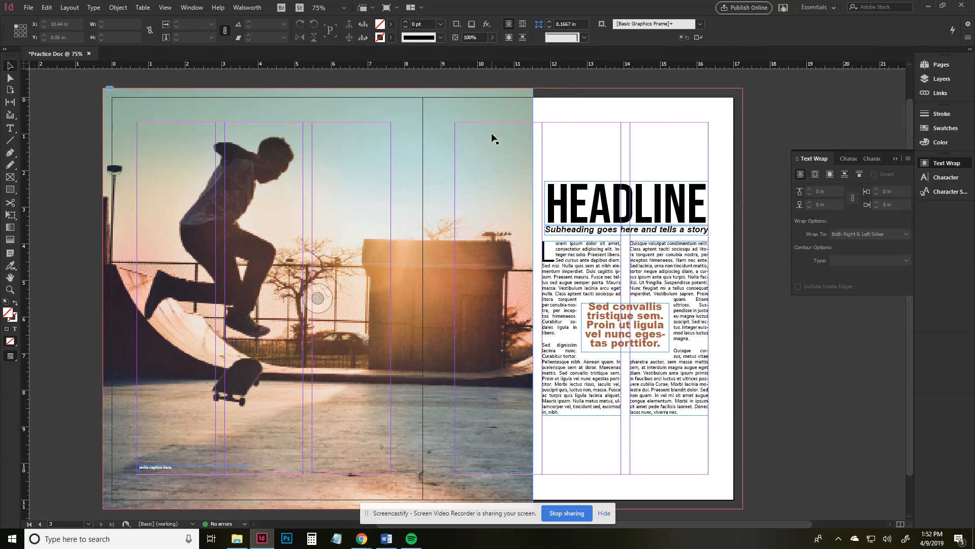
left_click_drag(542, 105, 702, 168)
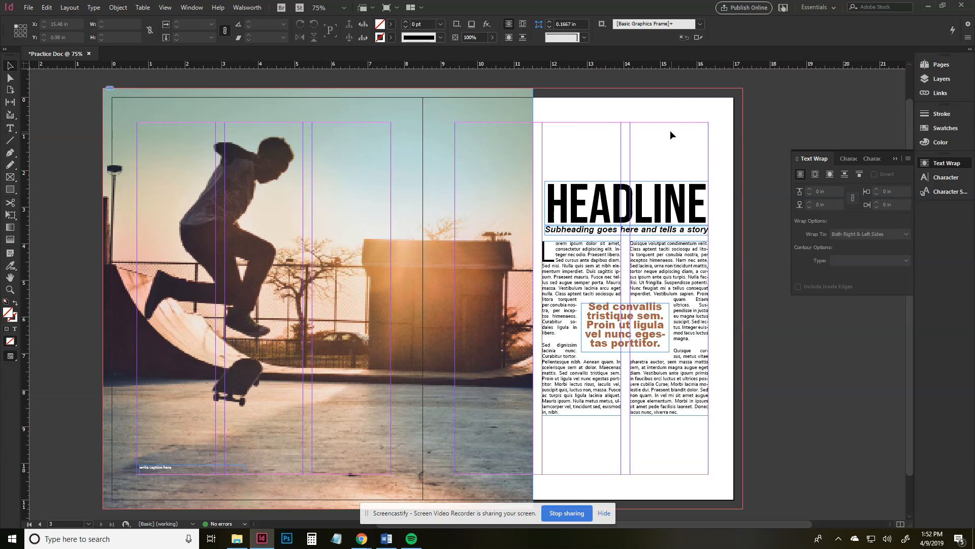
left_click(9, 192)
left_click_drag(745, 83, 532, 498)
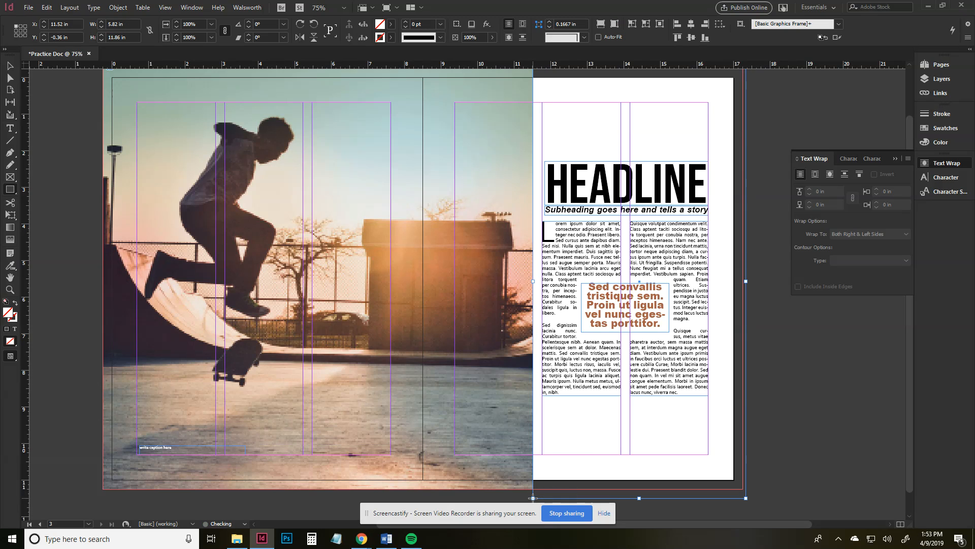
left_click(390, 24)
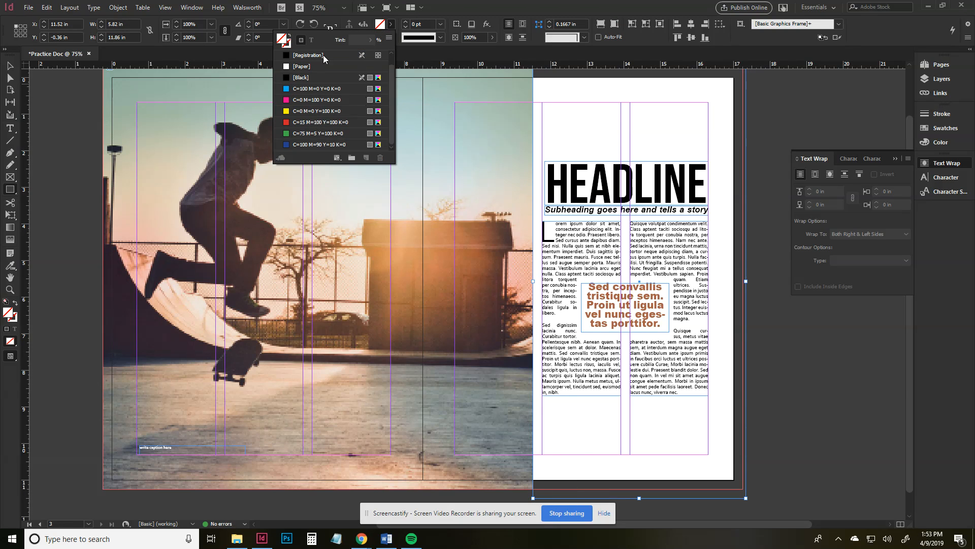
left_click(380, 27)
double_click(380, 26)
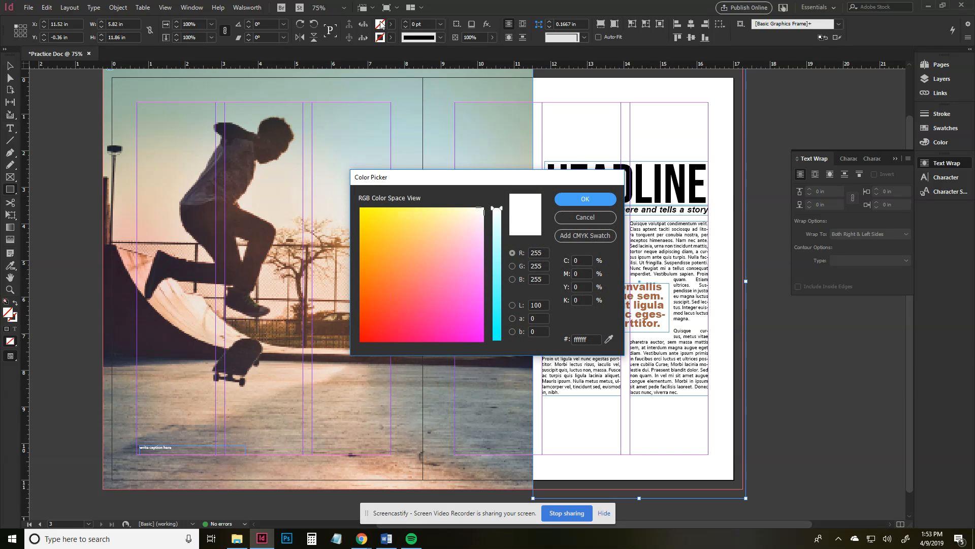
left_click(425, 253)
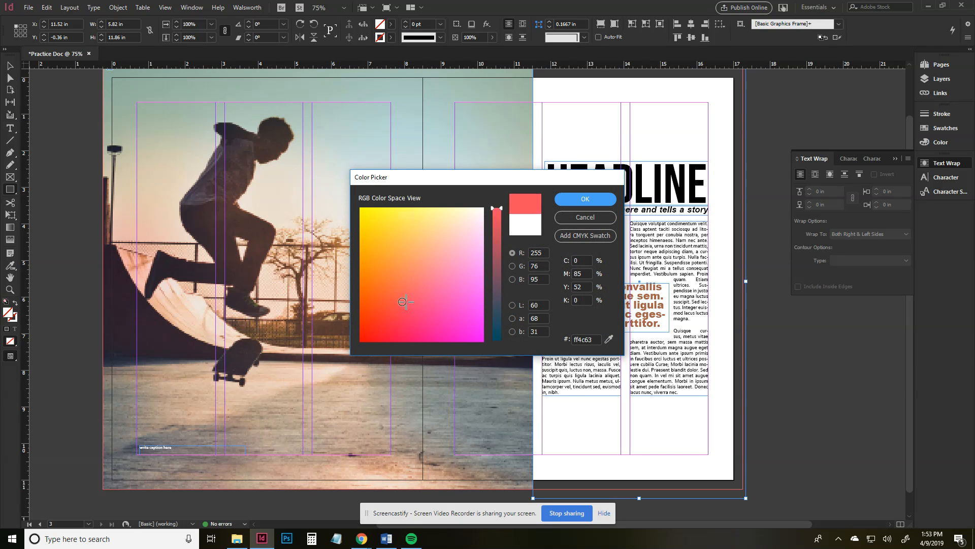
left_click(512, 266)
left_click(401, 250)
left_click(586, 220)
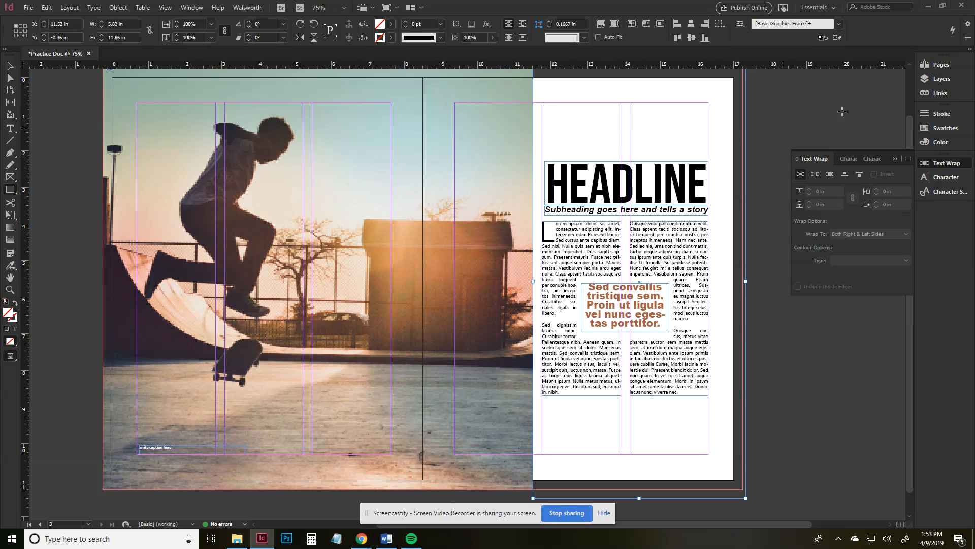
- Fill the rectangle over the story area with a light grey of C 0, M 0, Y 0, K 12
left_click(948, 142)
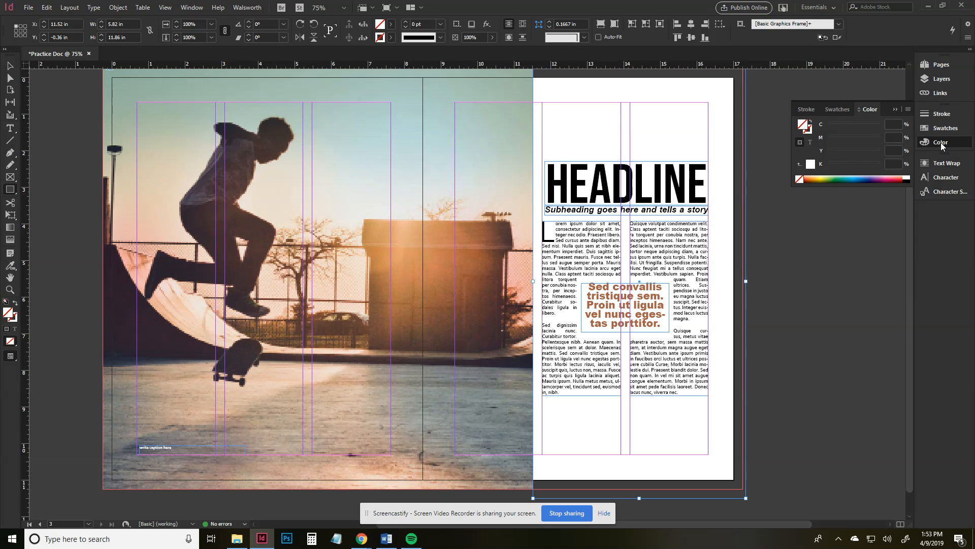
left_click(909, 180)
left_click_drag(881, 168, 835, 168)
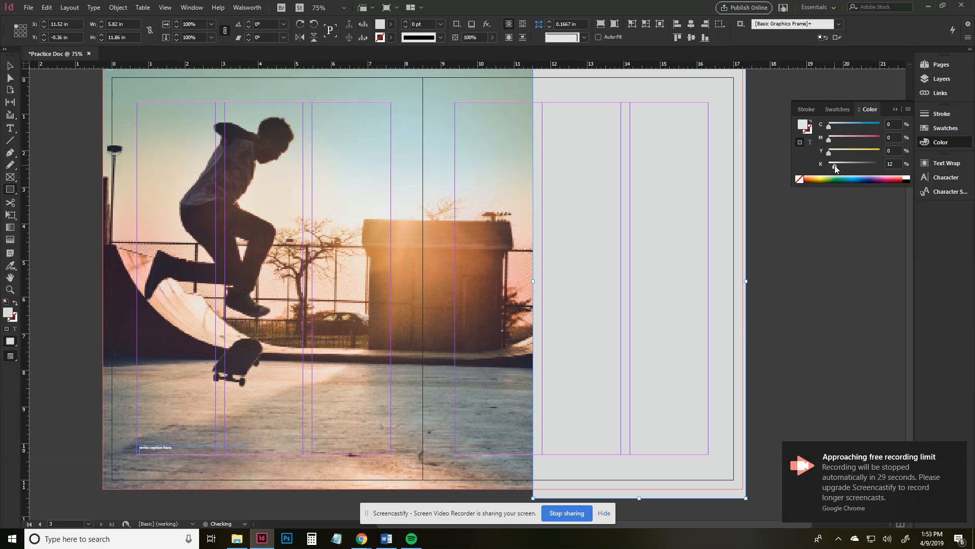
- Send the grey rectangle to the back, behind the headline and story text, and preview the spread
left_click(4, 66)
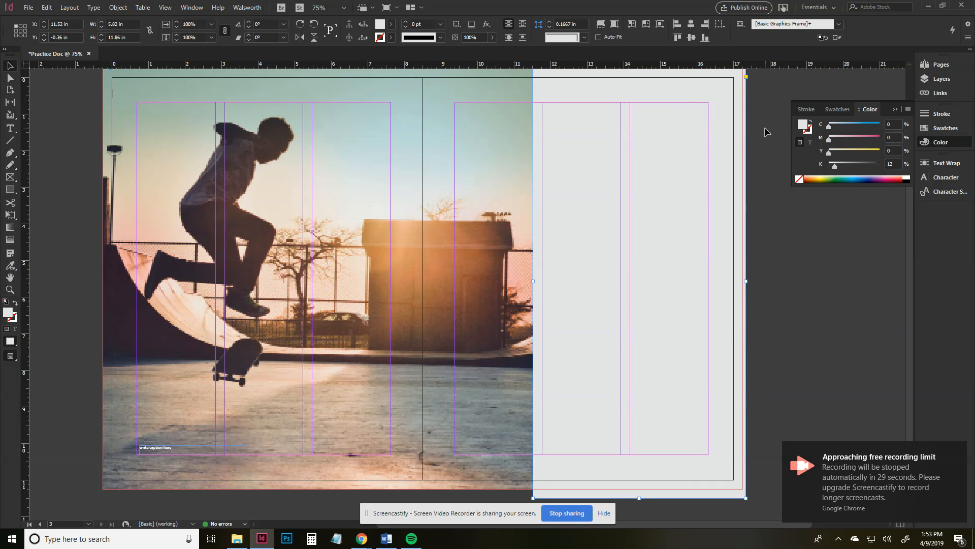
right_click(688, 87)
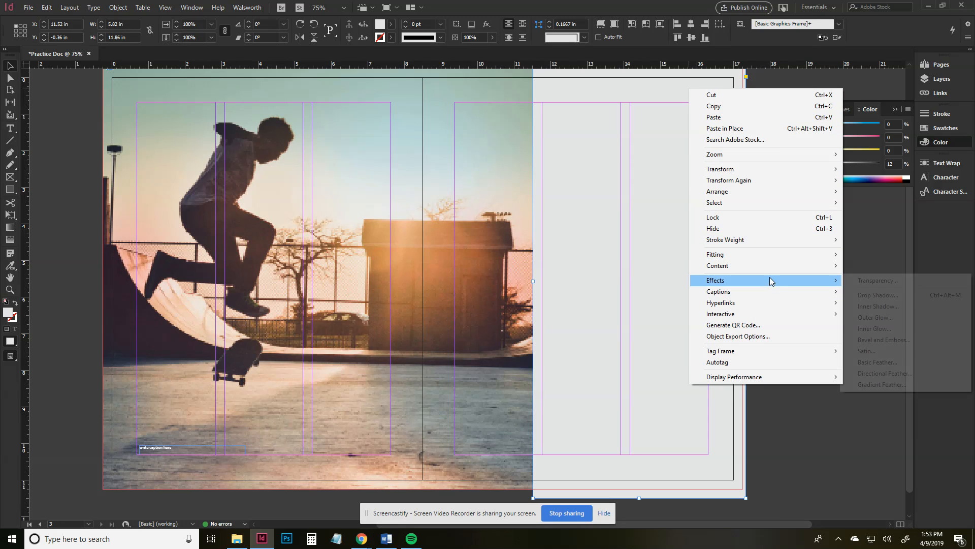
mouse_move(767, 192)
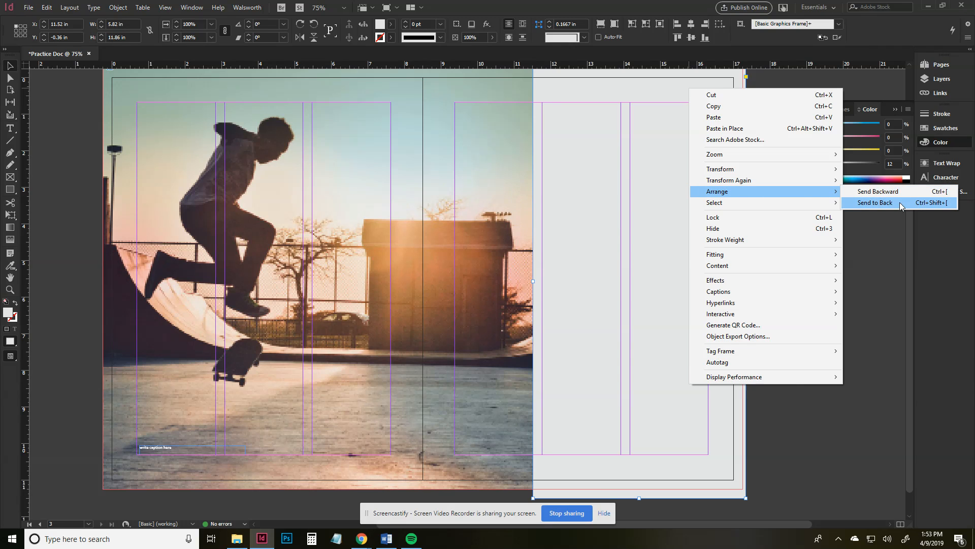
left_click(875, 203)
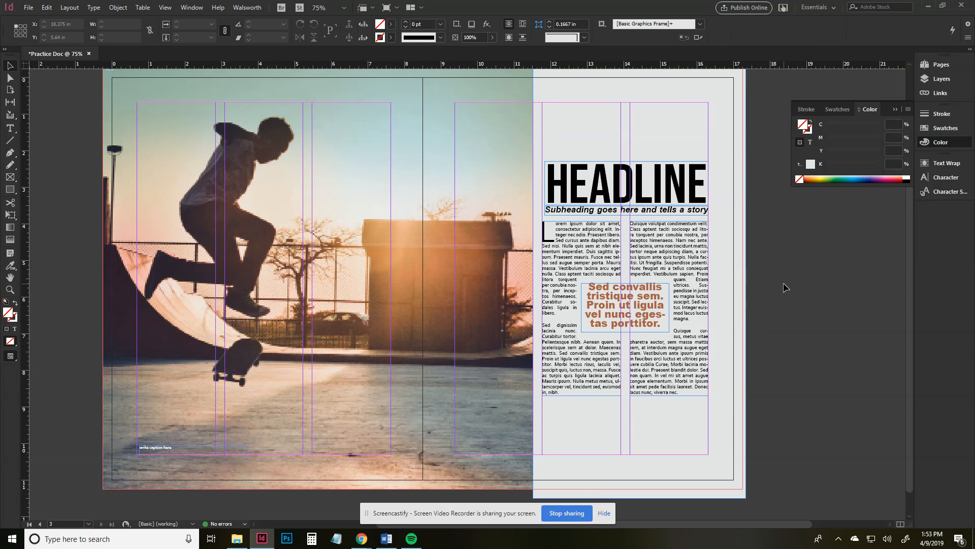
key("shift+w")
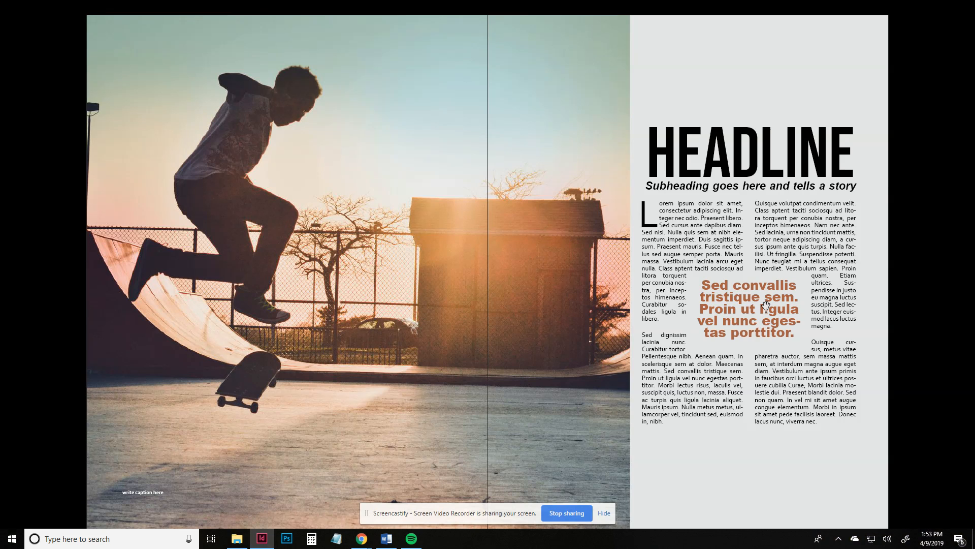
key("shift+w")
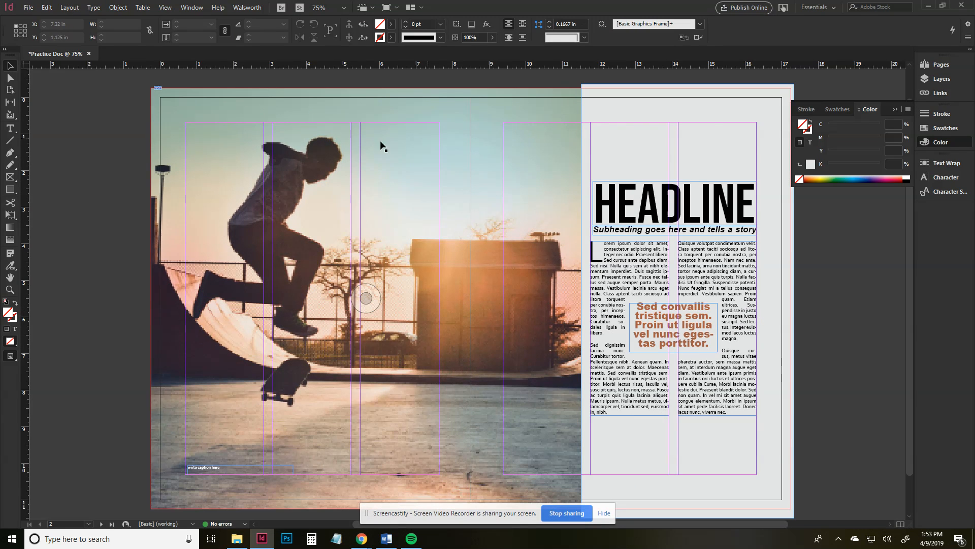